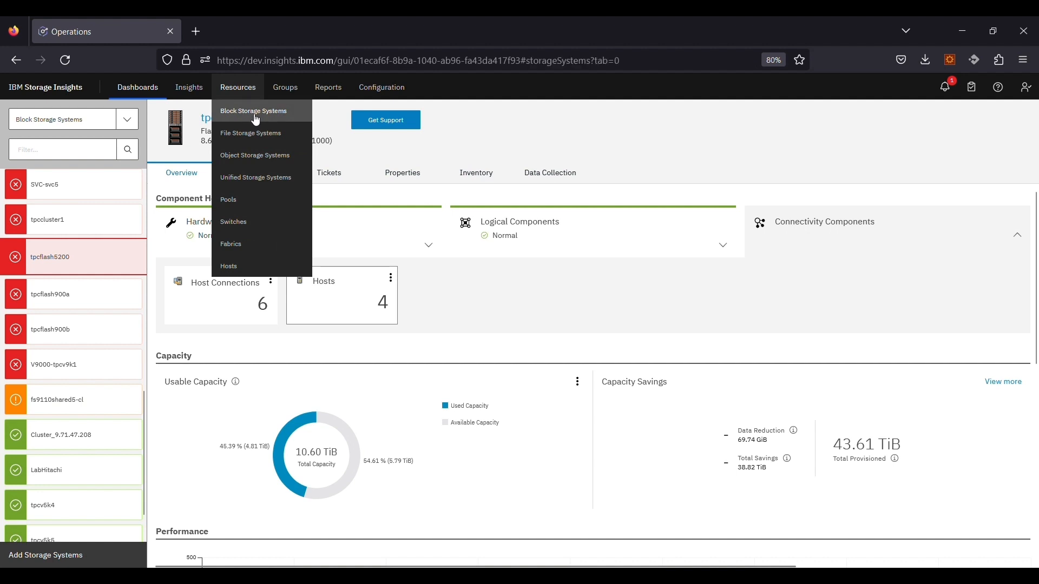
Step: Filter the Block Storage Systems list by '5200' and select the tpcflash5200 system
left_click(978, 220)
type("52")
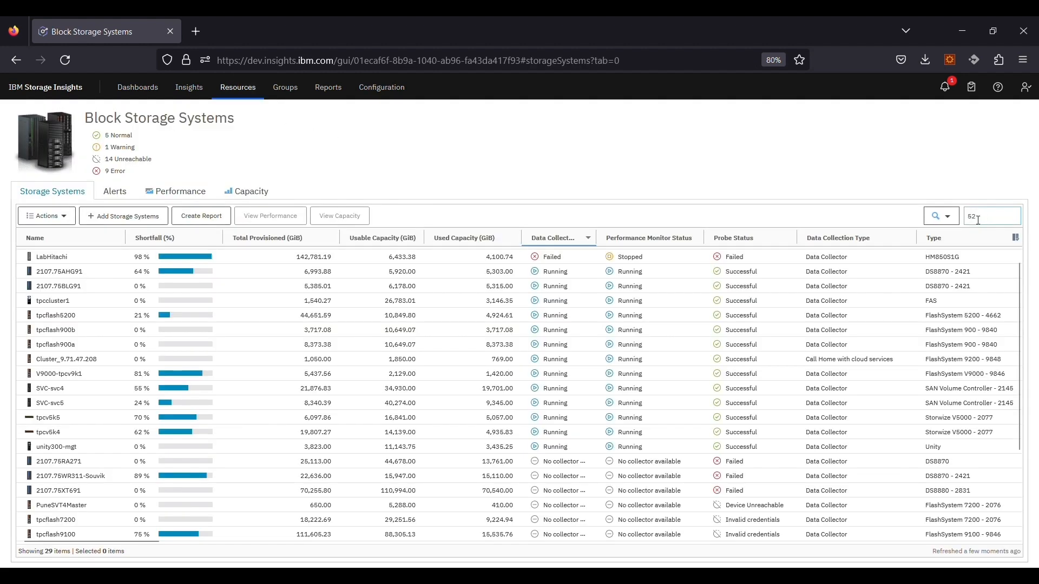
type("00")
key("Return")
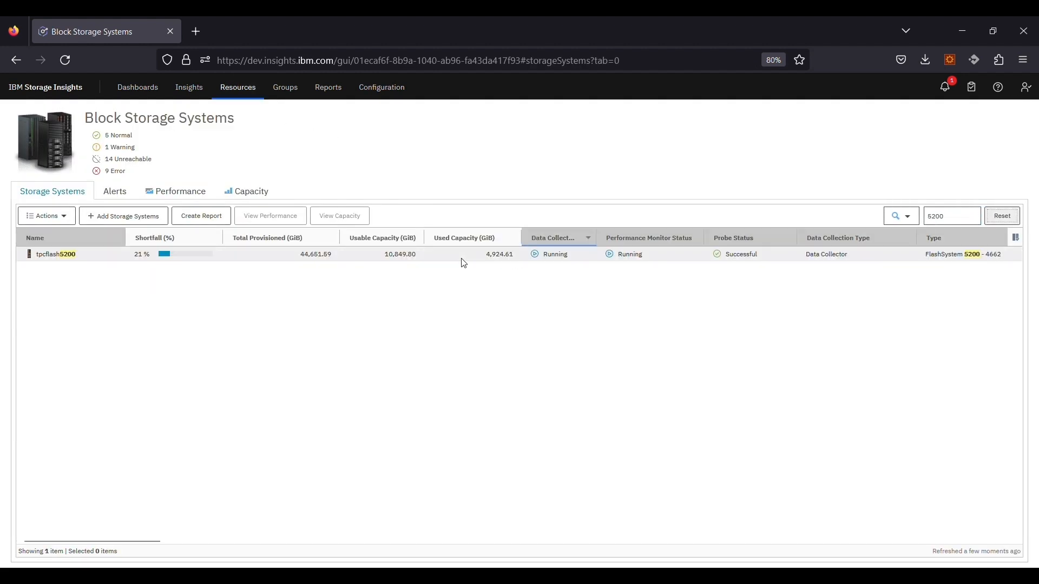
left_click(252, 264)
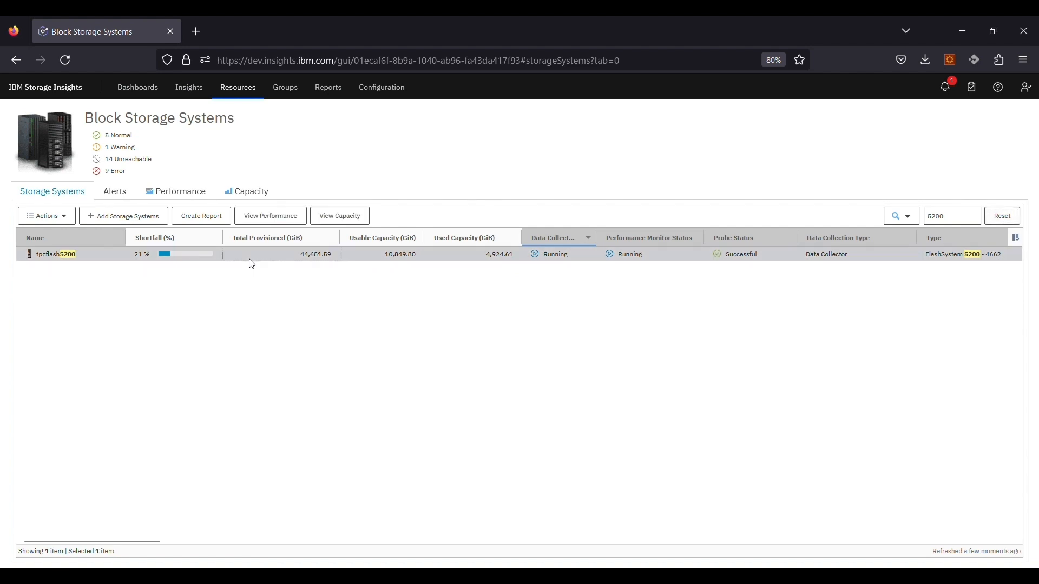
Step: Chart tpcflash5200 alone in Performance, hiding Total I/O Rate so only Overall Response Time remains
left_click(182, 199)
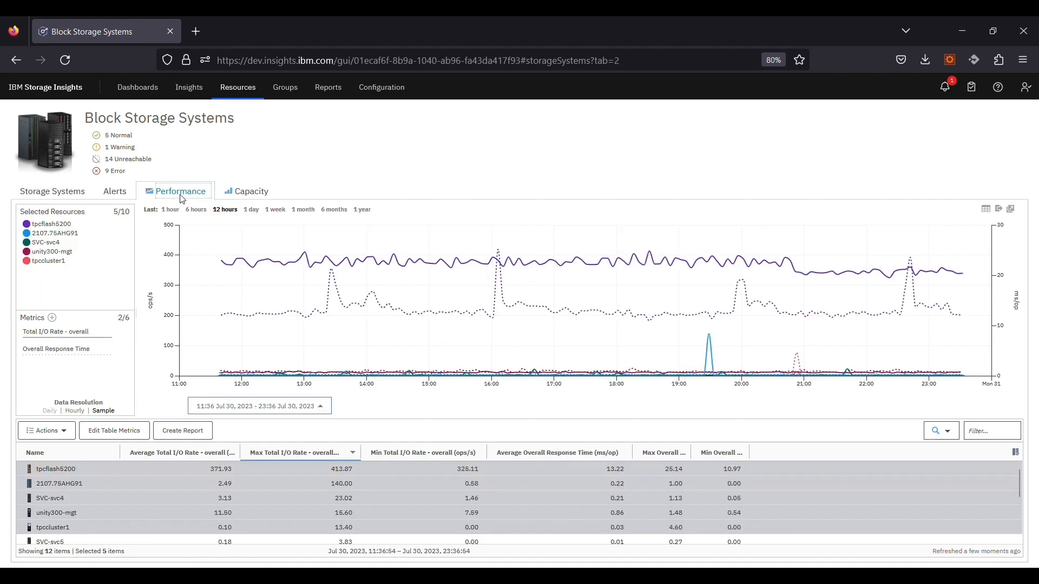
left_click(105, 469)
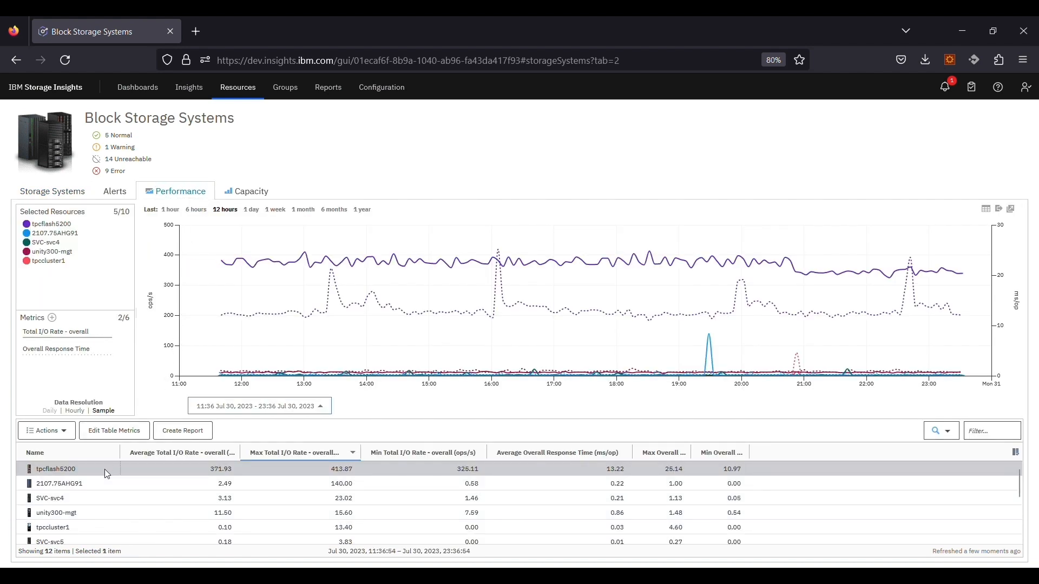
mouse_move(74, 342)
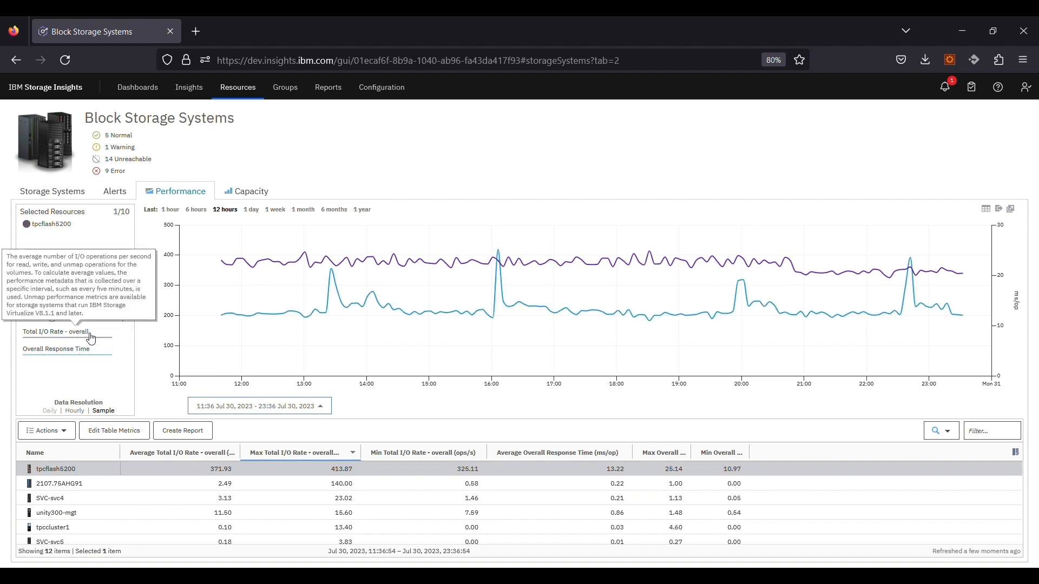
mouse_move(67, 362)
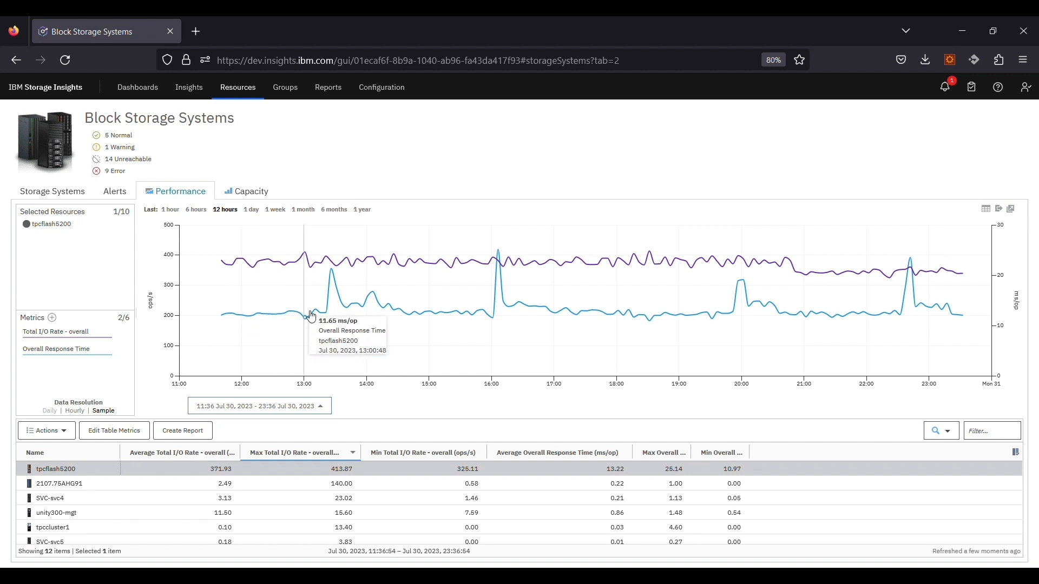
left_click(76, 354)
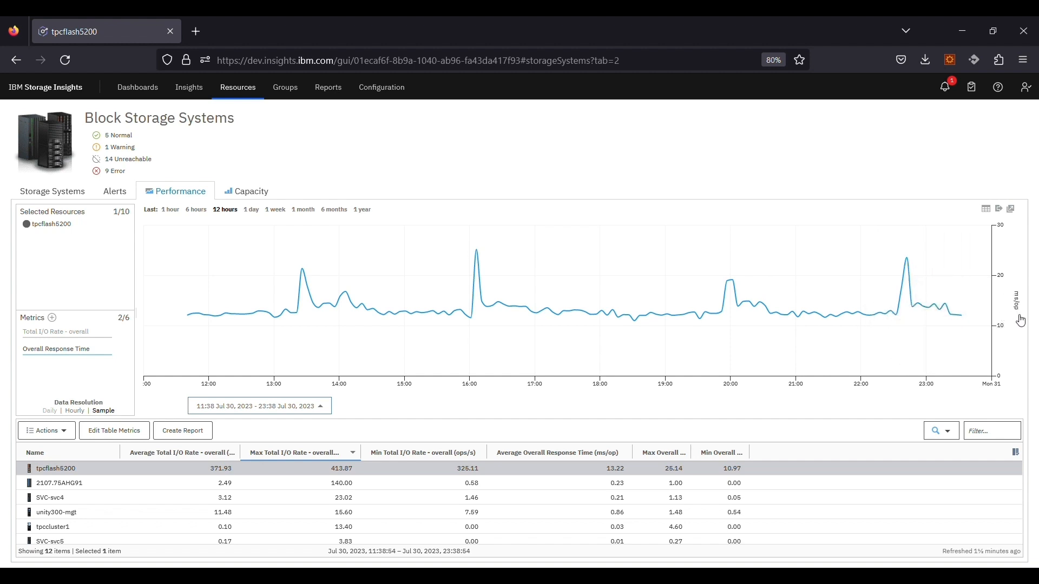
Step: Open tpcflash5200's Host Connection Performance and chart only ESXi-cristo_rename's response time
right_click(198, 475)
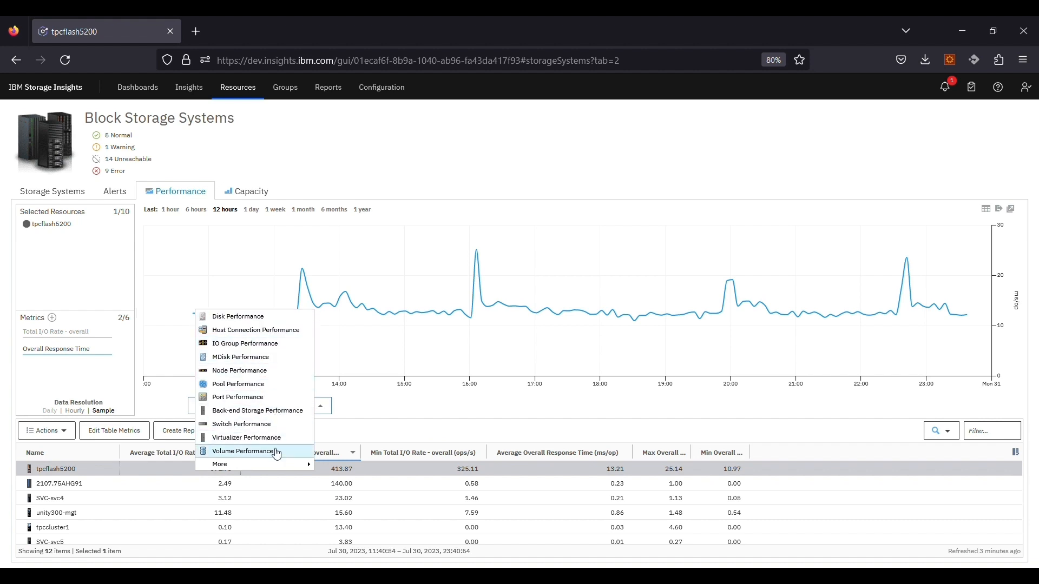
left_click(308, 337)
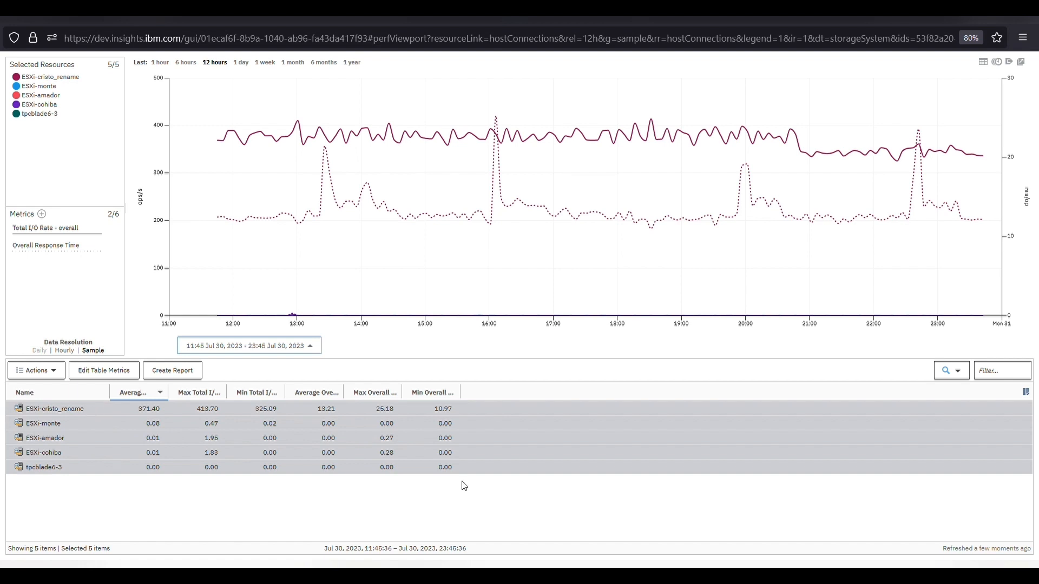
left_click(89, 414)
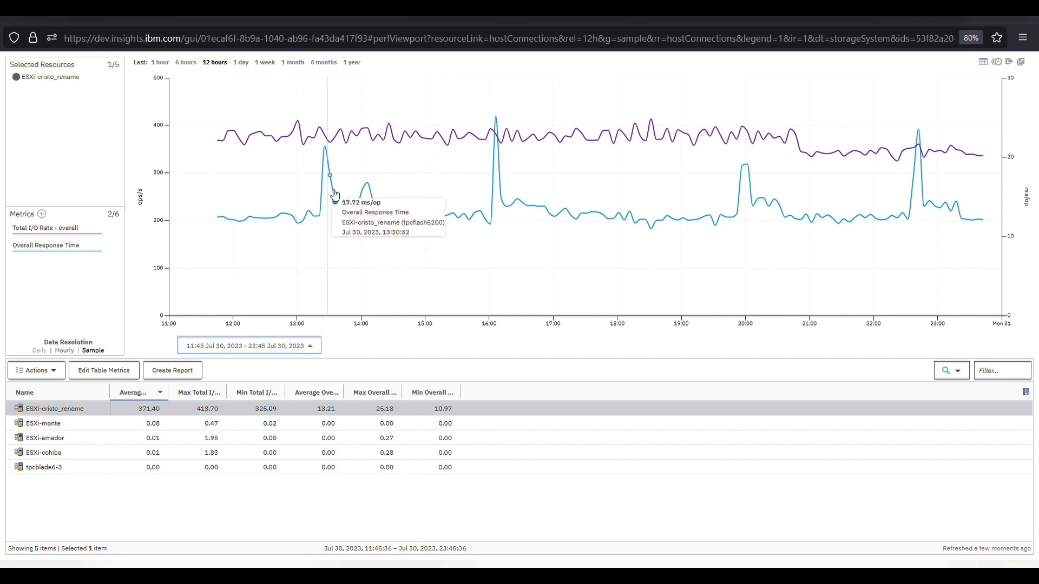
left_click(82, 252)
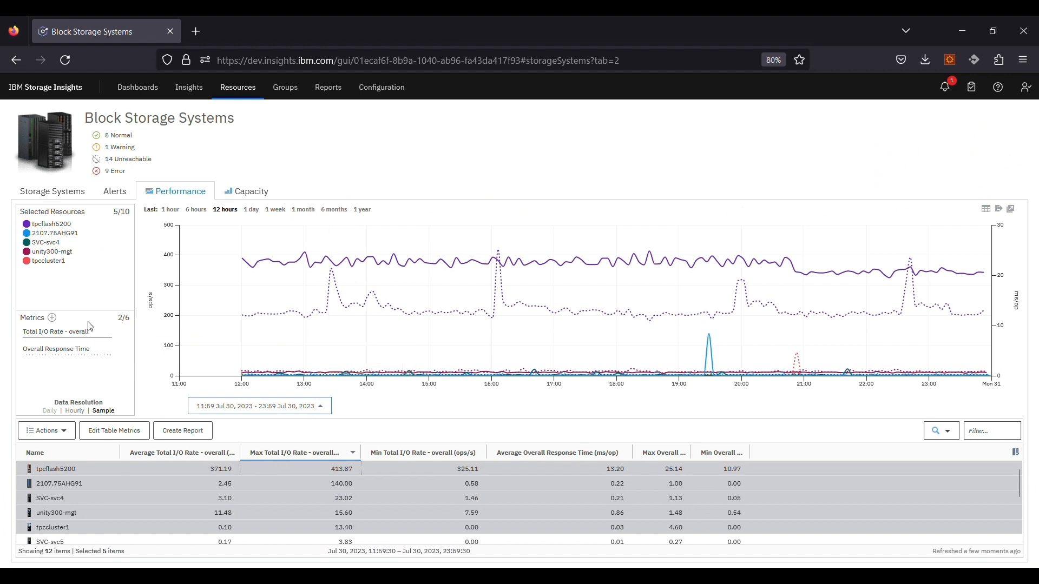
Step: From FC Port error rates, add Port Send Delay Time, Port Send Delay I/O Percentage and Zero Buffer Credit Percentage
left_click(52, 319)
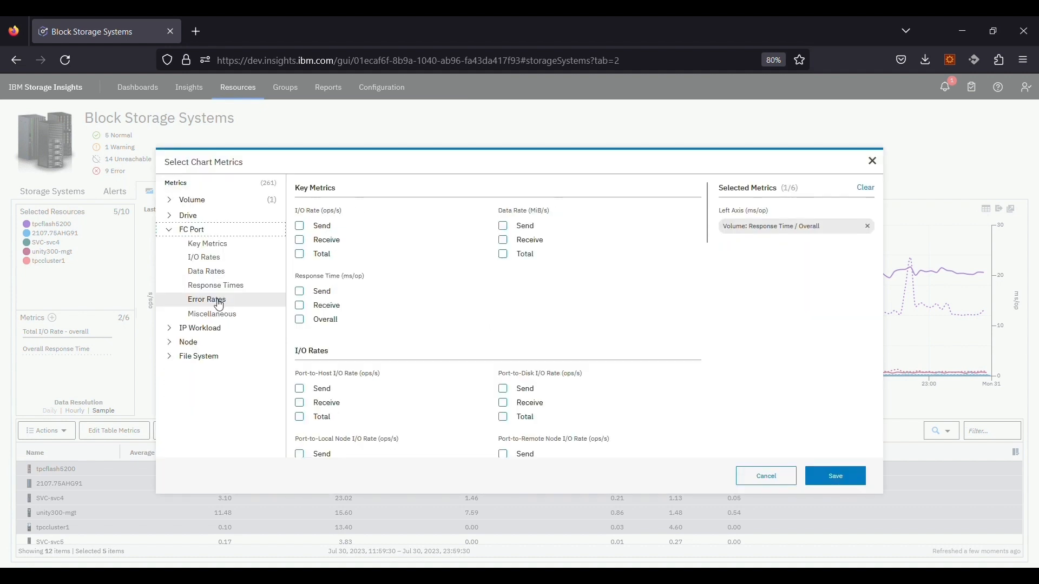
left_click(216, 302)
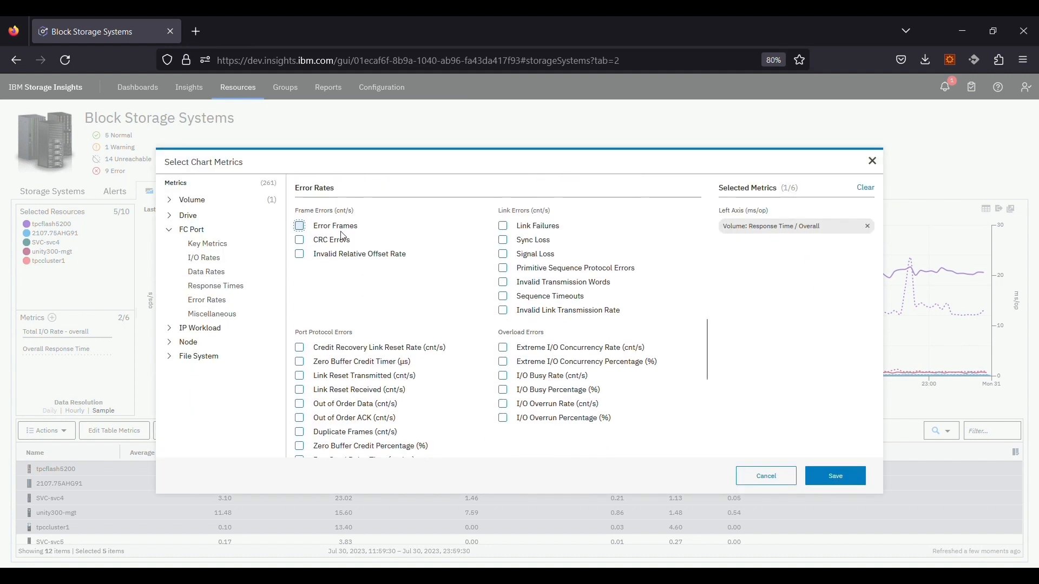
scroll(358, 339, "down", 1)
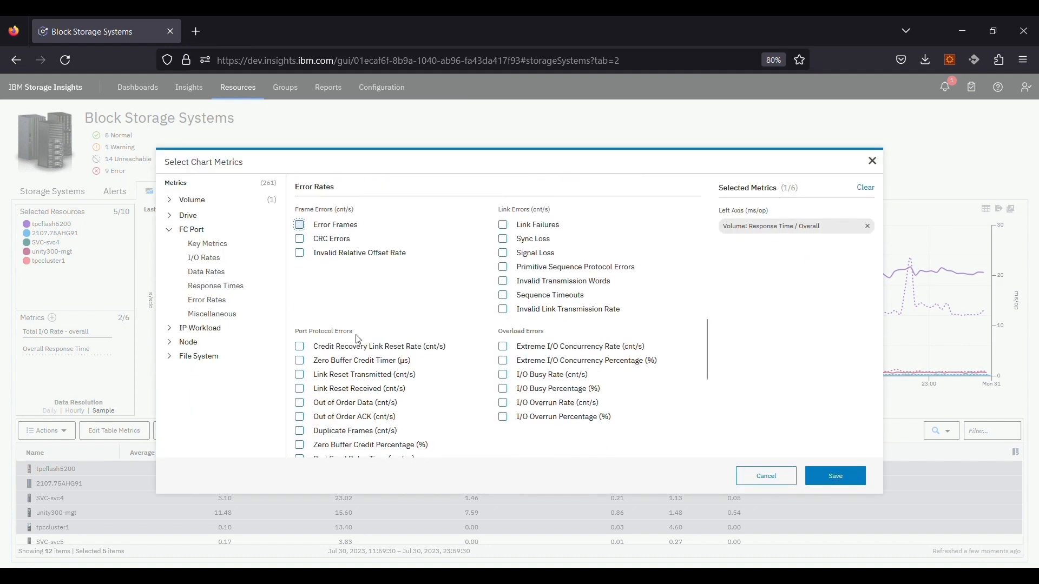
scroll(359, 339, "down", 5)
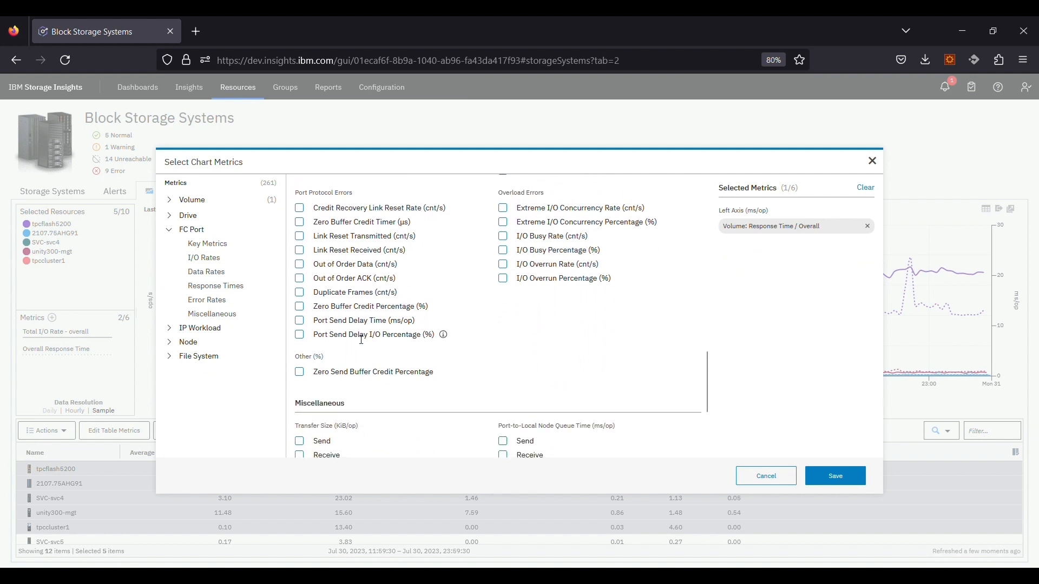
left_click(300, 334)
left_click(301, 320)
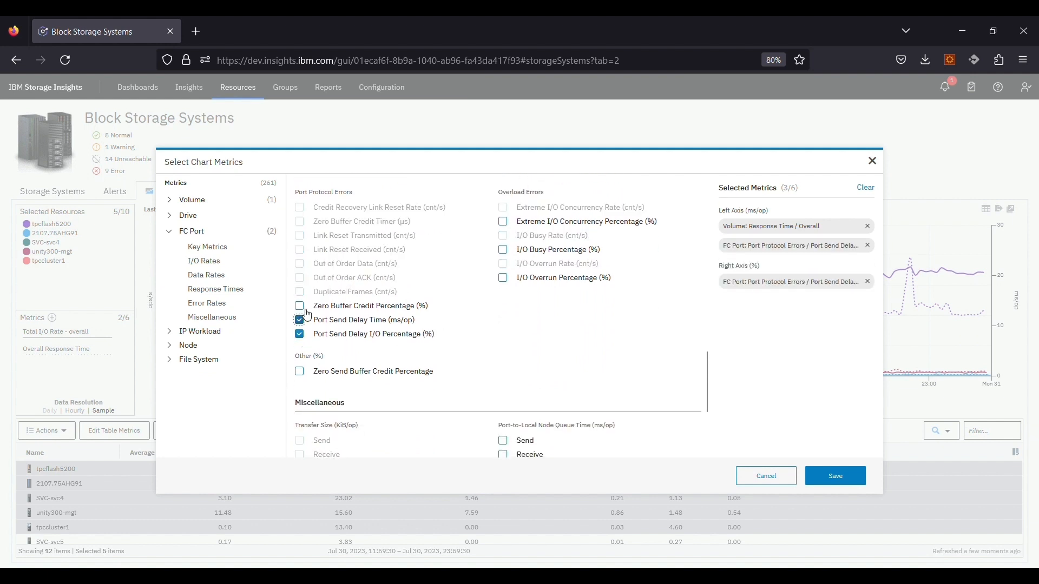
left_click(301, 306)
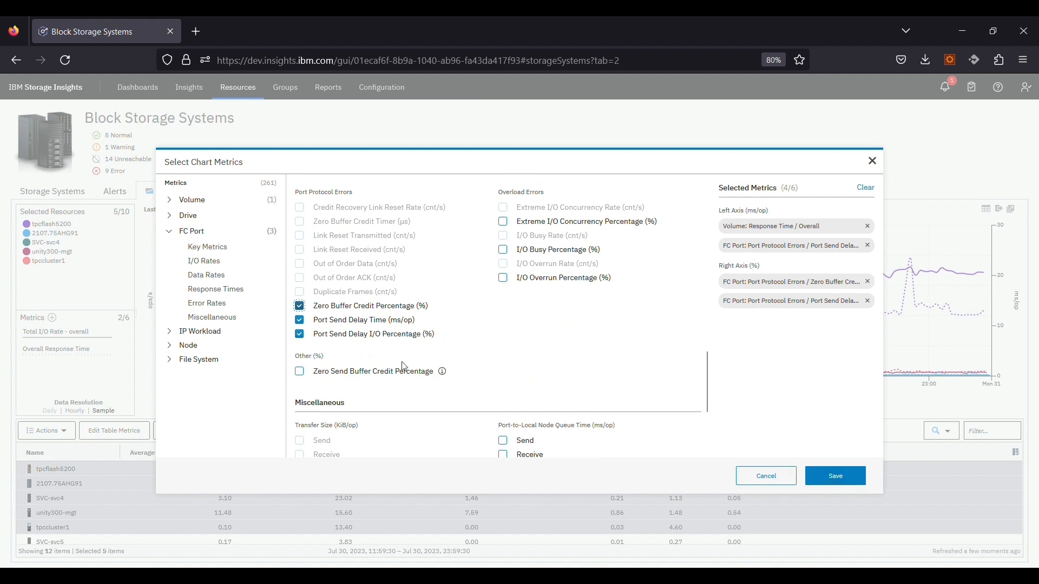
left_click(822, 477)
left_click(96, 474)
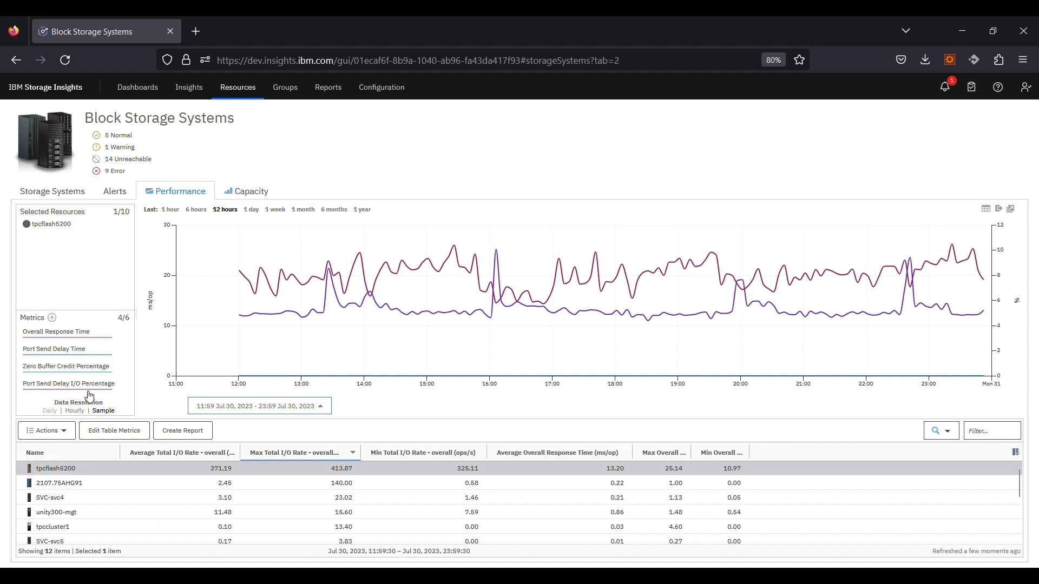
Step: Hide Port Send Delay Time and Zero Buffer Credit Percentage, keeping Port Send Delay I/O Percentage charted
mouse_move(88, 392)
left_click(61, 388)
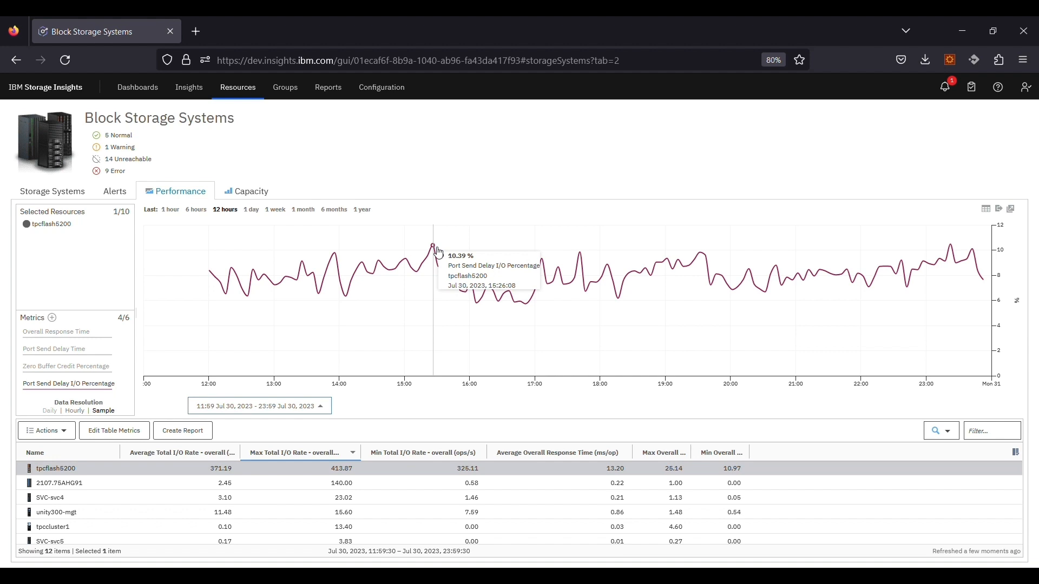
mouse_move(91, 389)
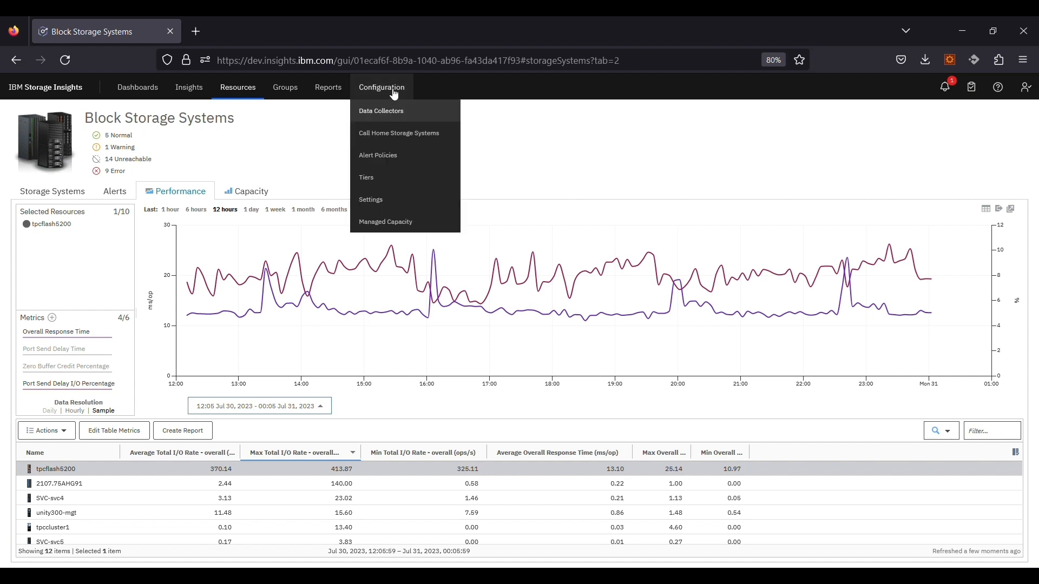
Step: Open Demo Policy from the alert policies list, edit its alert definitions, and show the Custom category
mouse_move(372, 93)
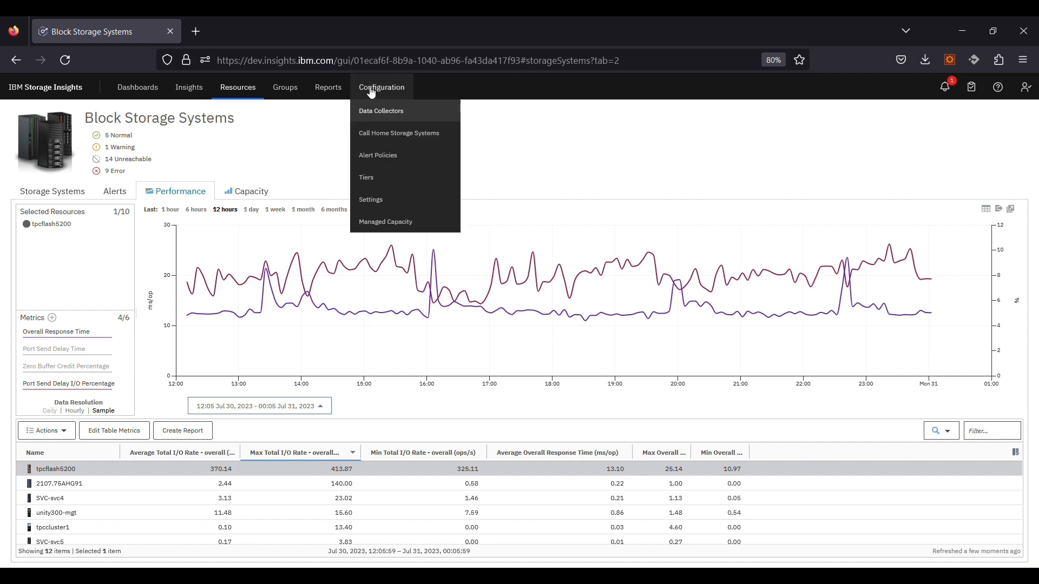
left_click(379, 157)
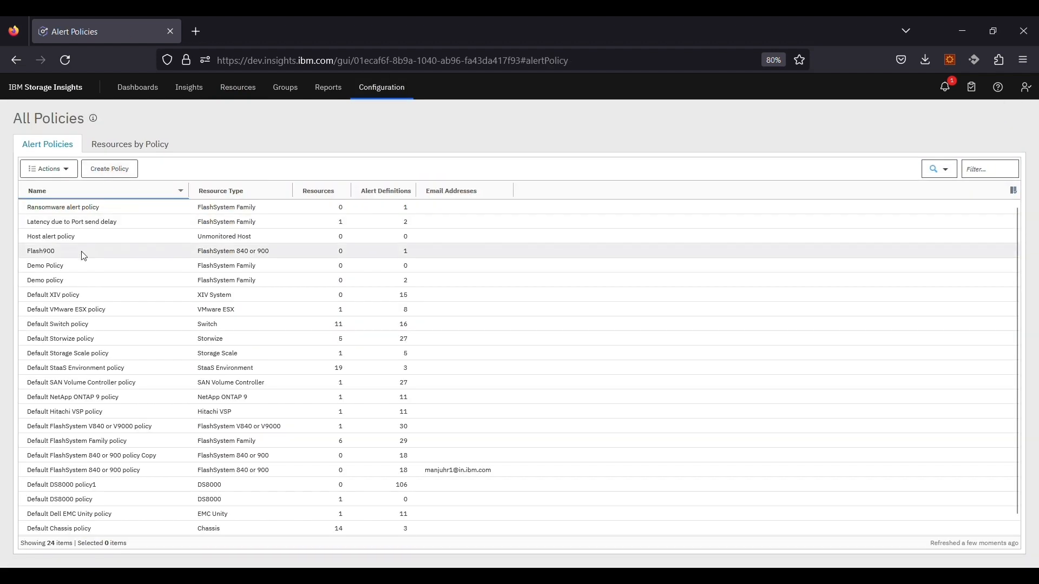
left_click(63, 269)
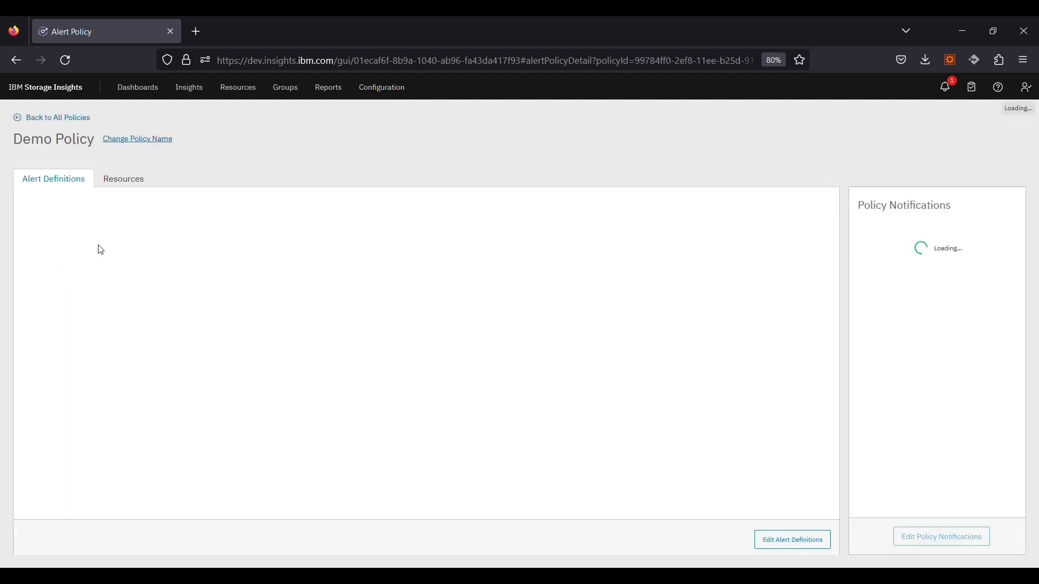
left_click(781, 546)
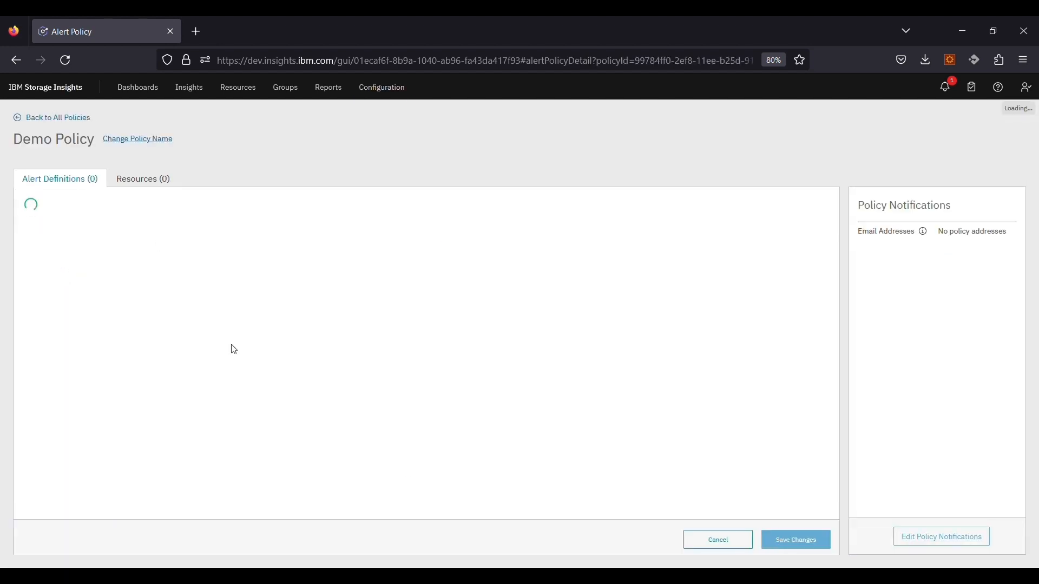
scroll(65, 368, "down", 3)
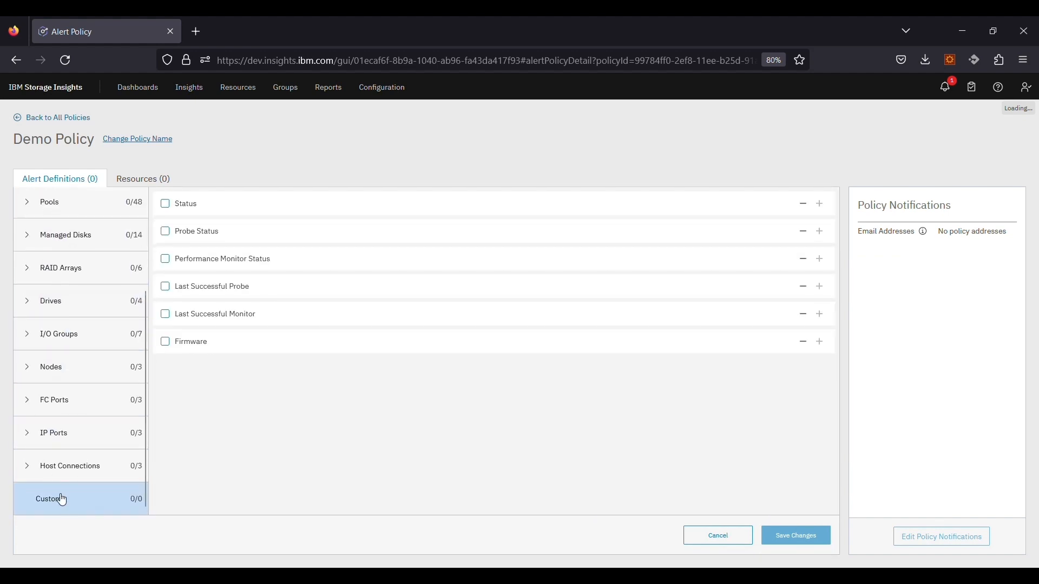
left_click(92, 507)
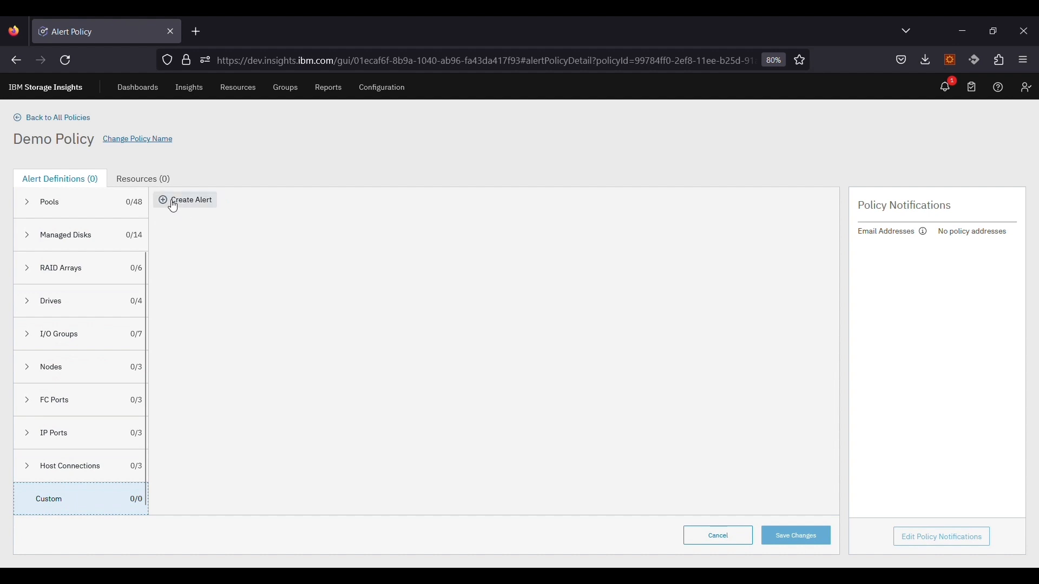
Step: Create a new custom alert named 'Latency due to Port Send Delay'
left_click(168, 205)
left_click(234, 233)
type("Laten")
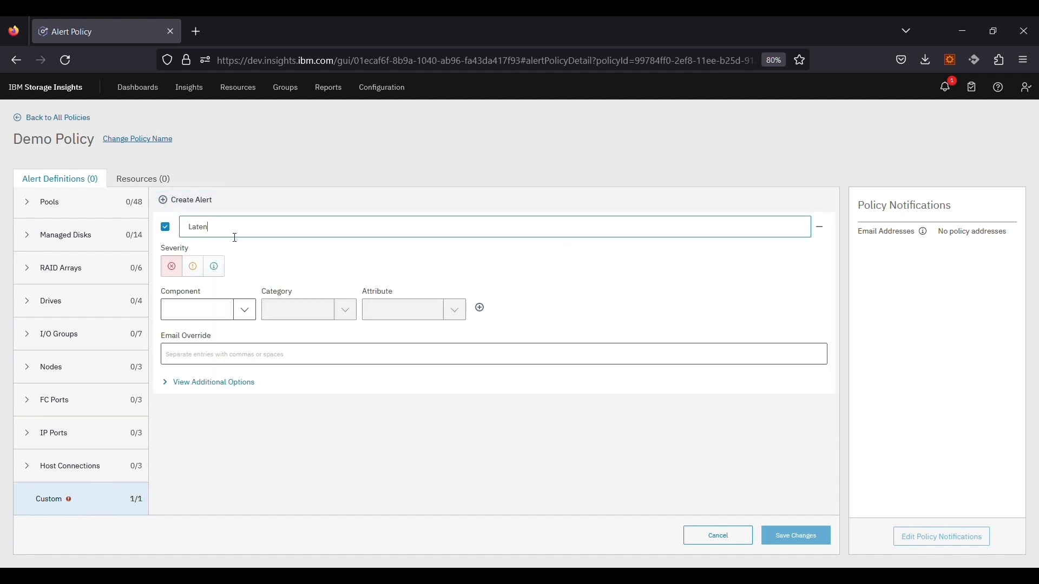
type("cy due to Port Send Delay")
Step: Set the first condition to Storage System Performance Overall Response Time >= 15
left_click(243, 311)
left_click(206, 332)
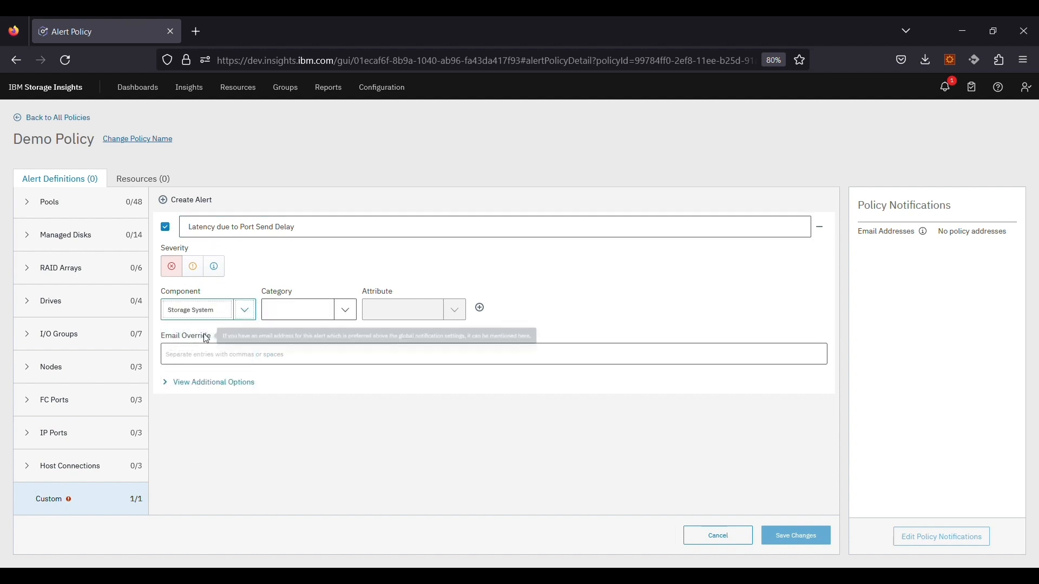
left_click(345, 314)
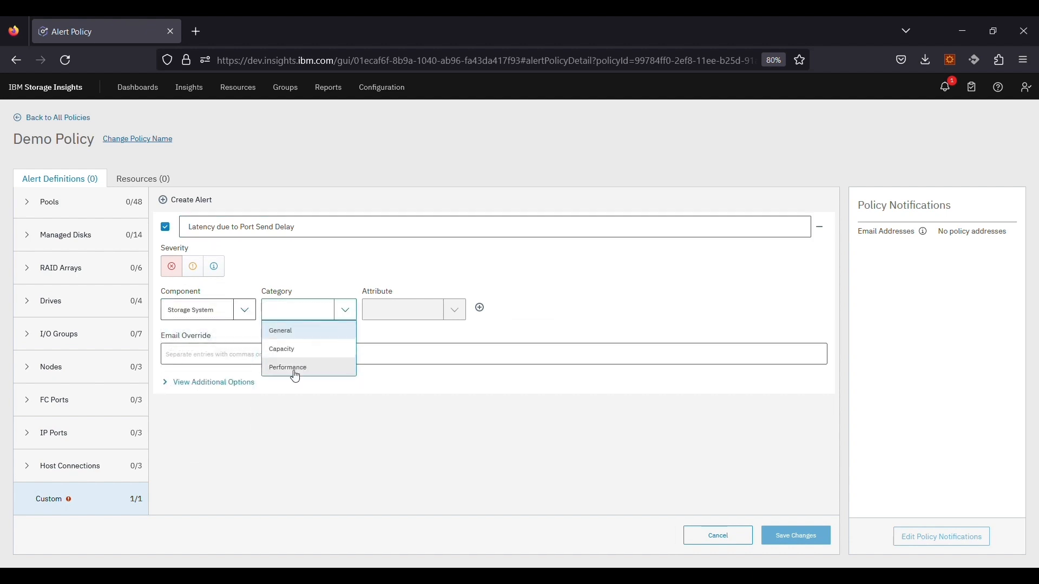
left_click(295, 373)
left_click(454, 310)
left_click(367, 352)
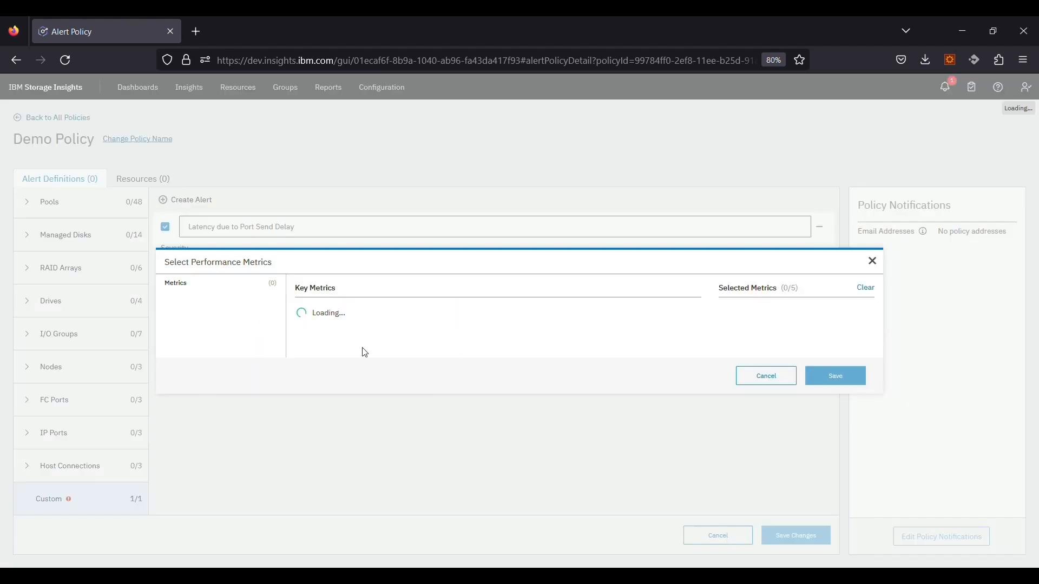
left_click(504, 334)
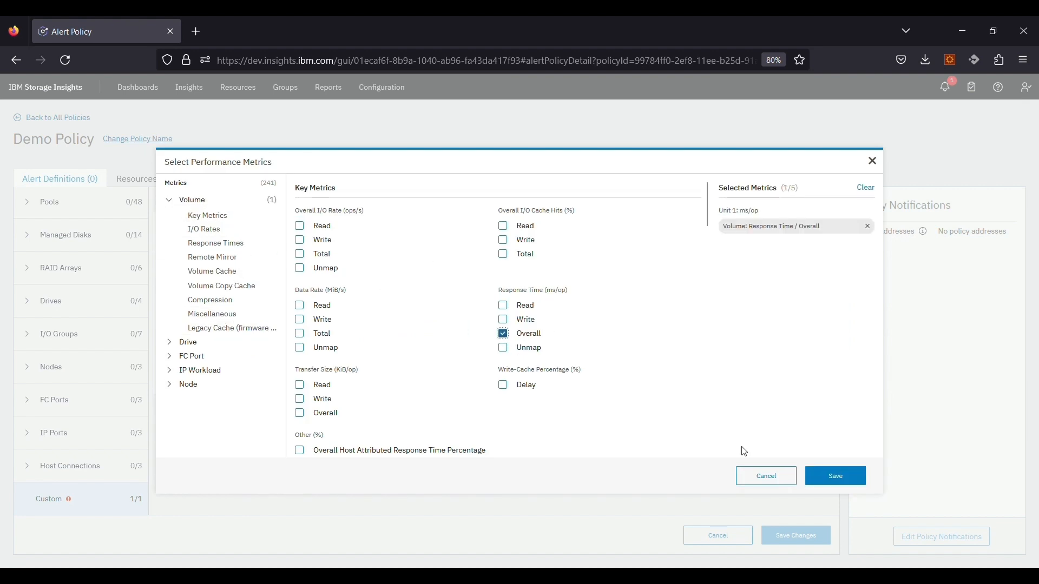
left_click(841, 481)
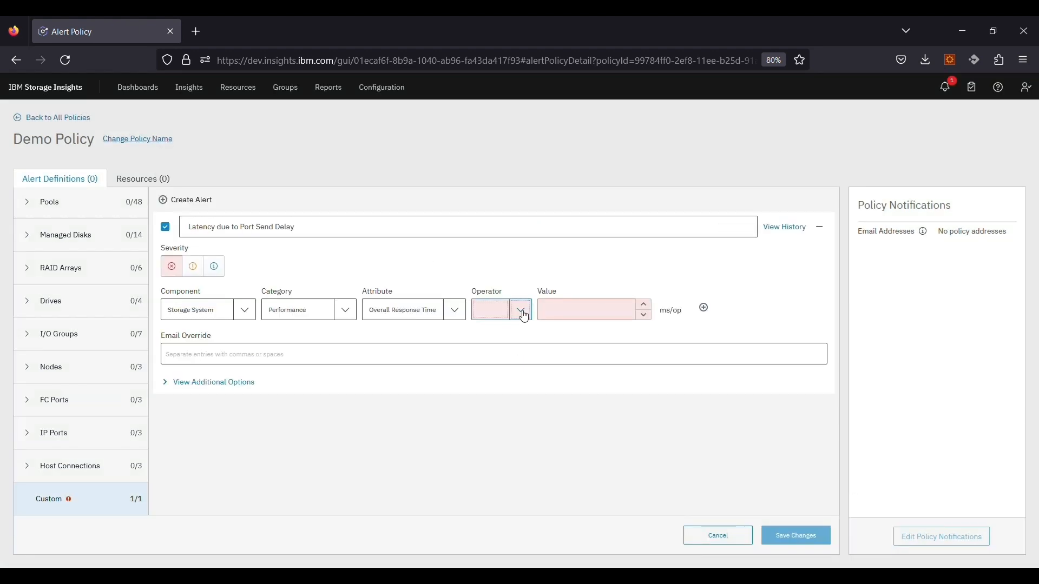
left_click(521, 312)
left_click(509, 330)
left_click(602, 318)
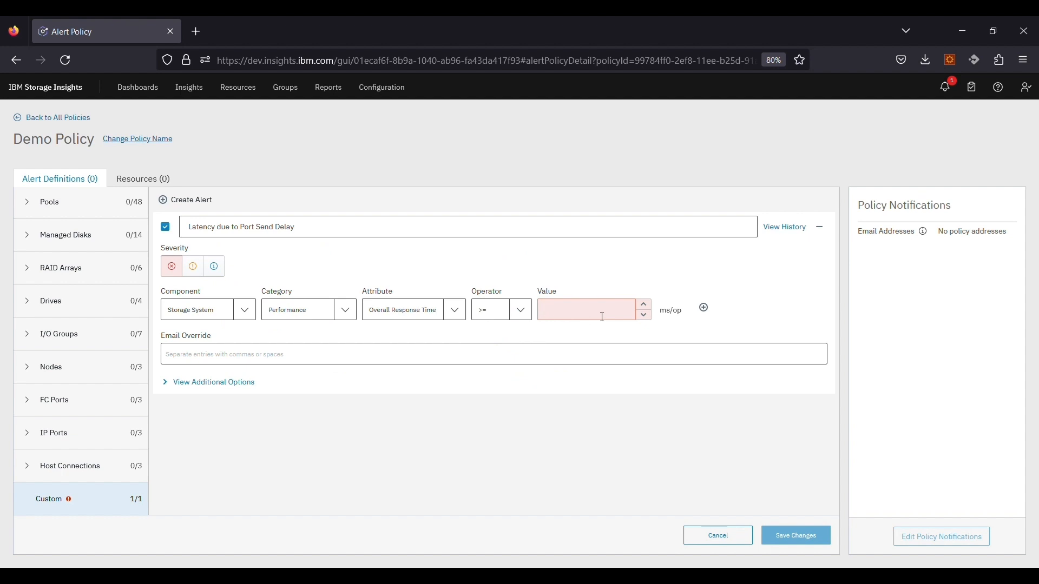
type("15")
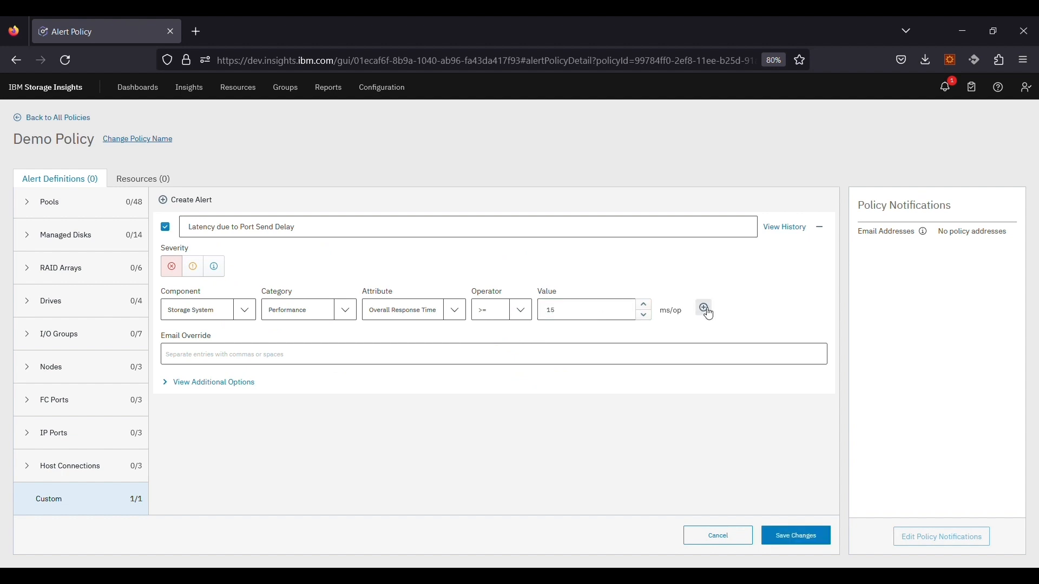
Step: Add a second Storage System Performance condition on FC Port Send Delay I/O Percentage
left_click(704, 309)
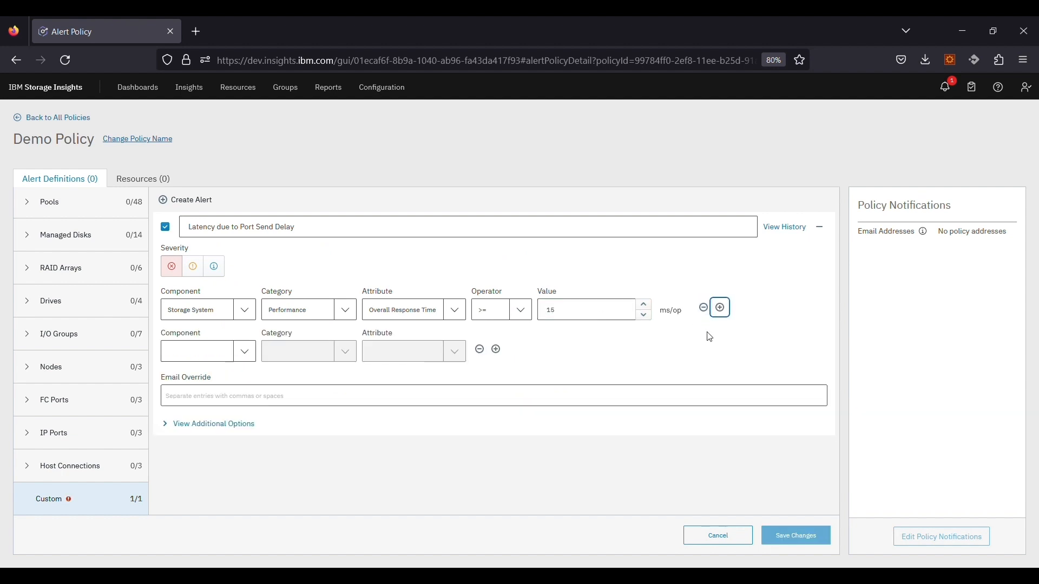
left_click(236, 351)
left_click(202, 201)
left_click(342, 359)
left_click(309, 408)
left_click(455, 353)
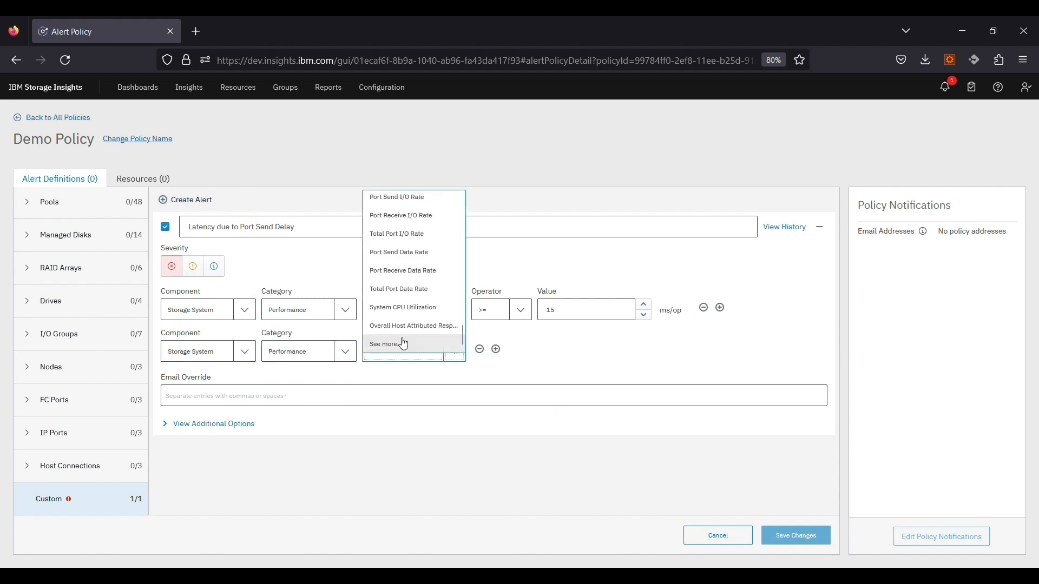
left_click(403, 343)
left_click(188, 361)
left_click(213, 301)
scroll(325, 351, "down", 2)
left_click(299, 375)
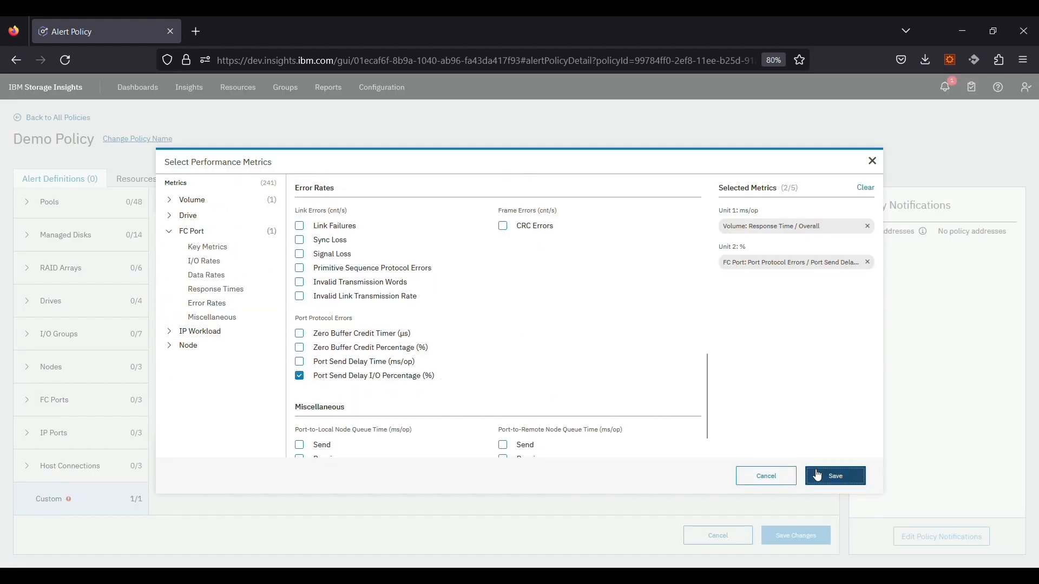
left_click(835, 476)
Step: Set the second condition to >= 5 and save the alert
left_click(521, 352)
left_click(487, 373)
left_click(550, 351)
type("5")
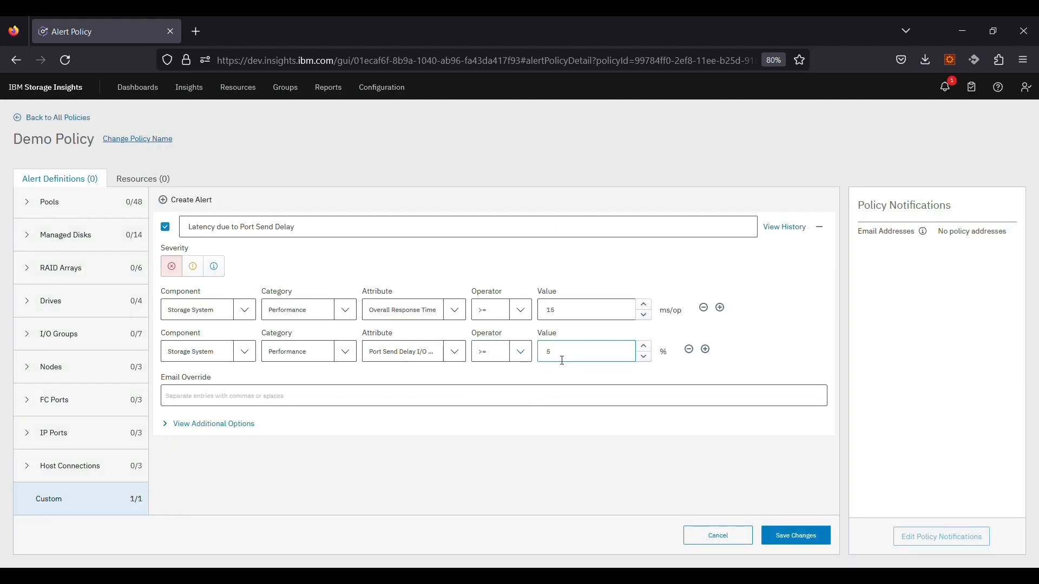
left_click(796, 536)
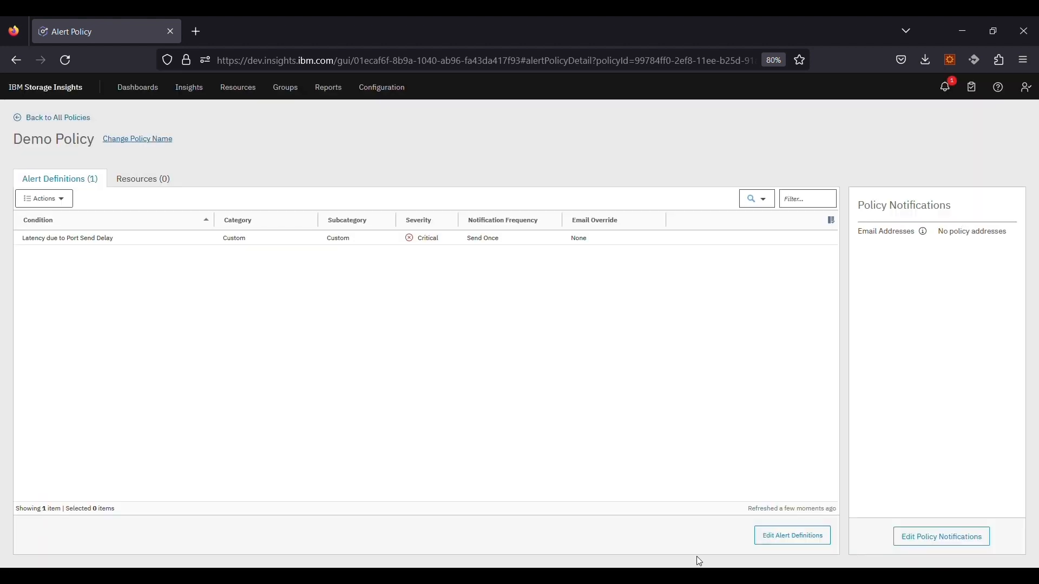
Step: Add a warning custom alert named 'Host latency' for the Host Connections component
left_click(793, 536)
left_click(187, 199)
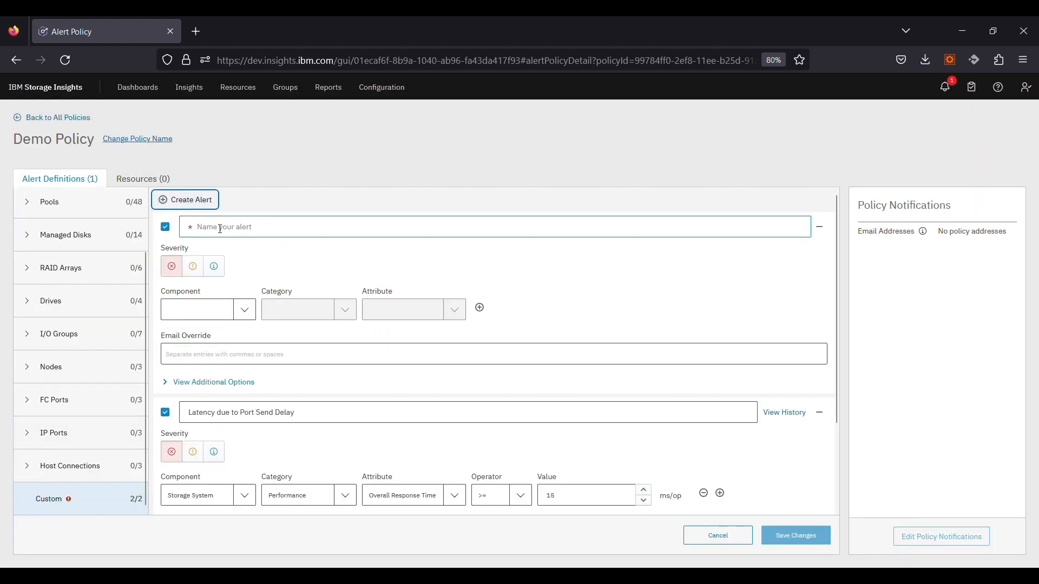
left_click(234, 237)
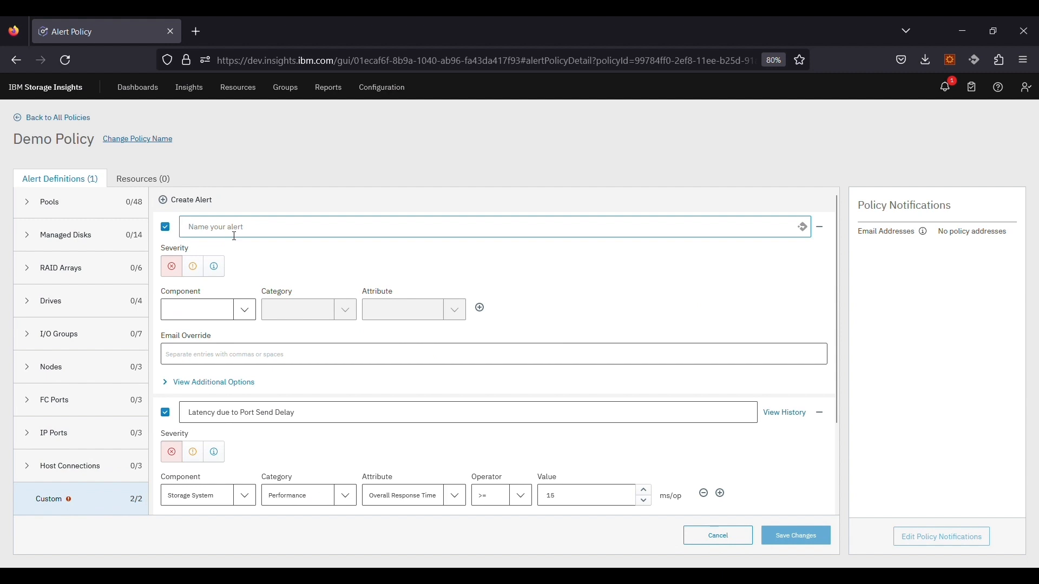
type("Host latency")
left_click(193, 267)
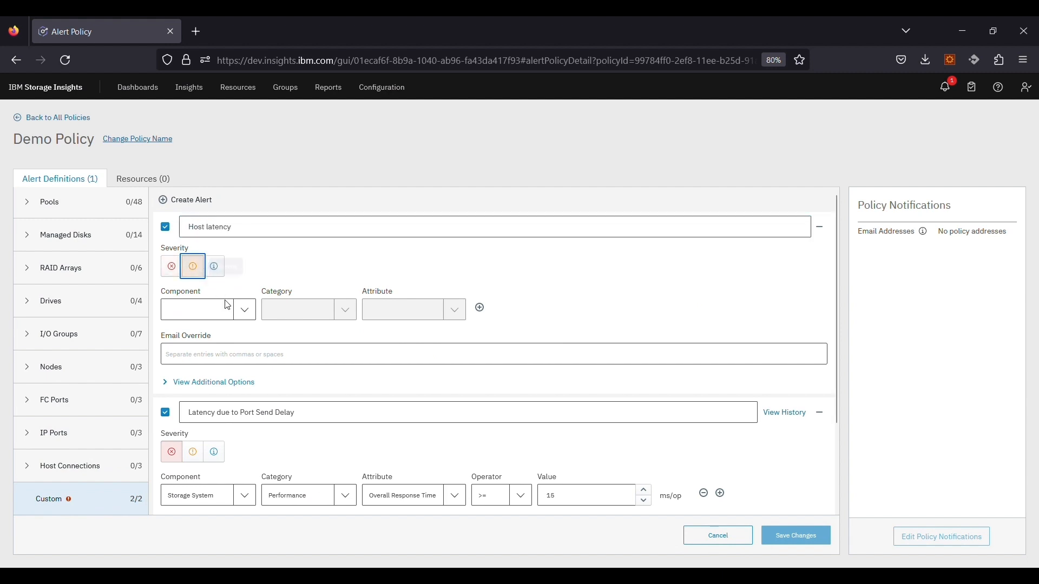
left_click(247, 312)
scroll(222, 403, "down", 2)
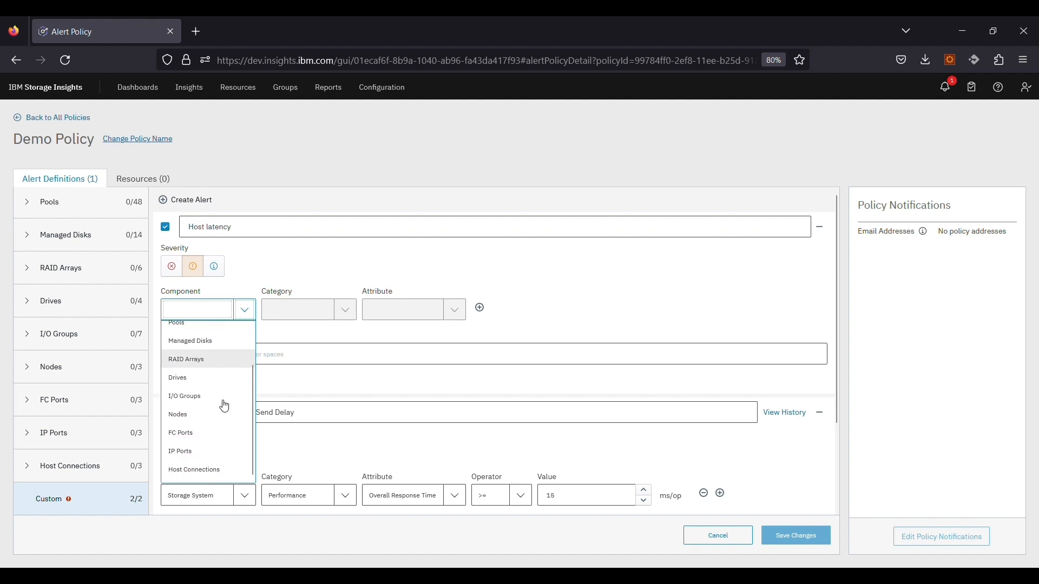
left_click(202, 474)
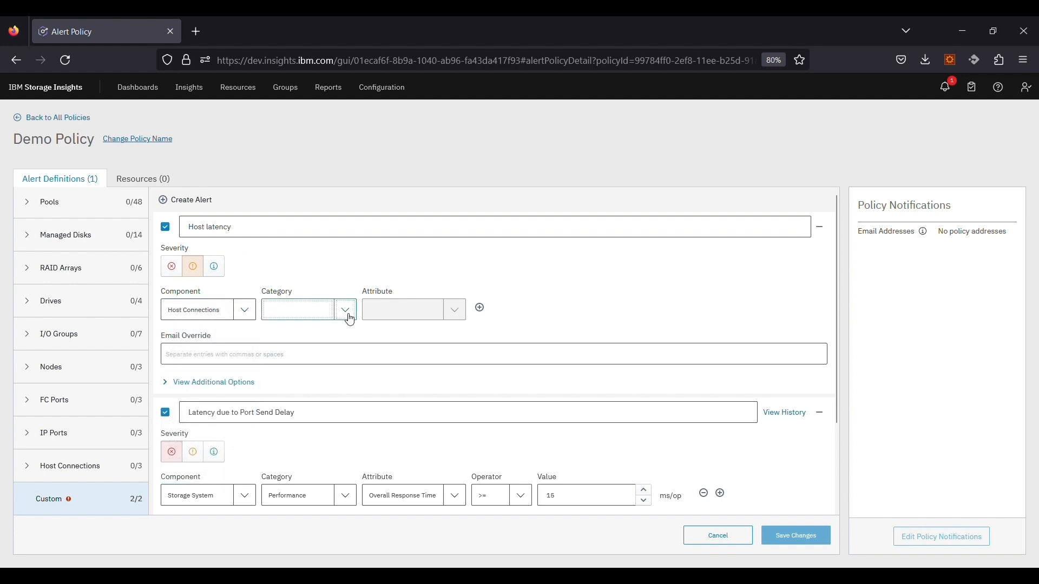
Step: Give it the condition Performance Overall Response Time >= 15 ms/op and save the definitions
left_click(346, 311)
left_click(315, 355)
left_click(454, 311)
scroll(414, 383, "down", 3)
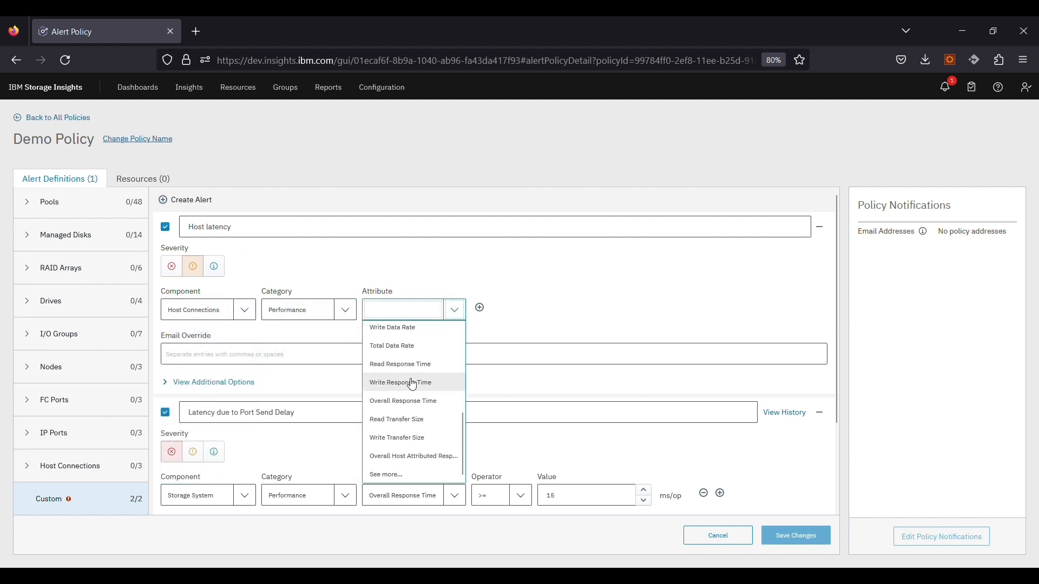
left_click(412, 402)
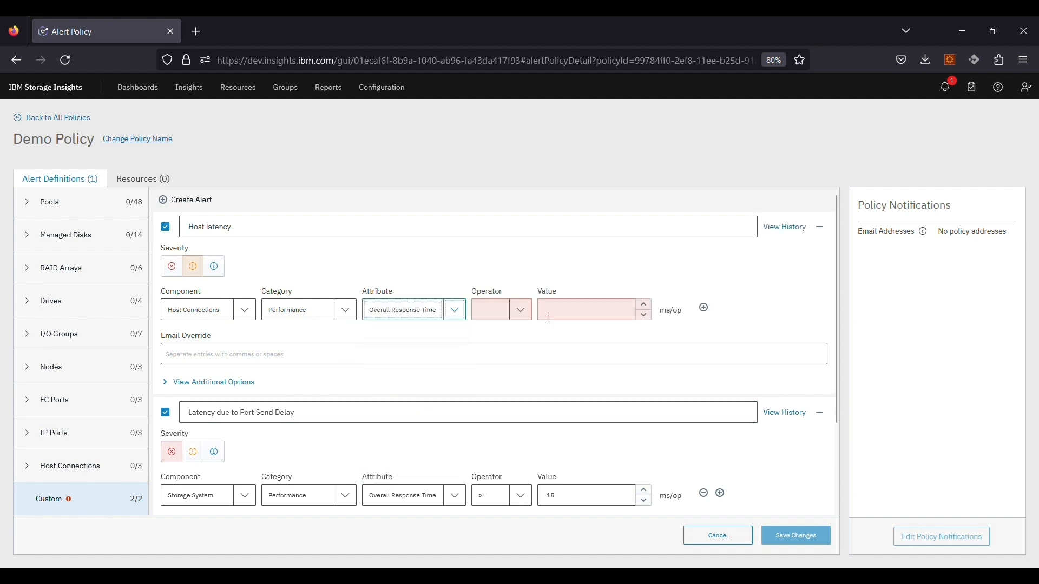
left_click(520, 321)
left_click(505, 330)
left_click(587, 316)
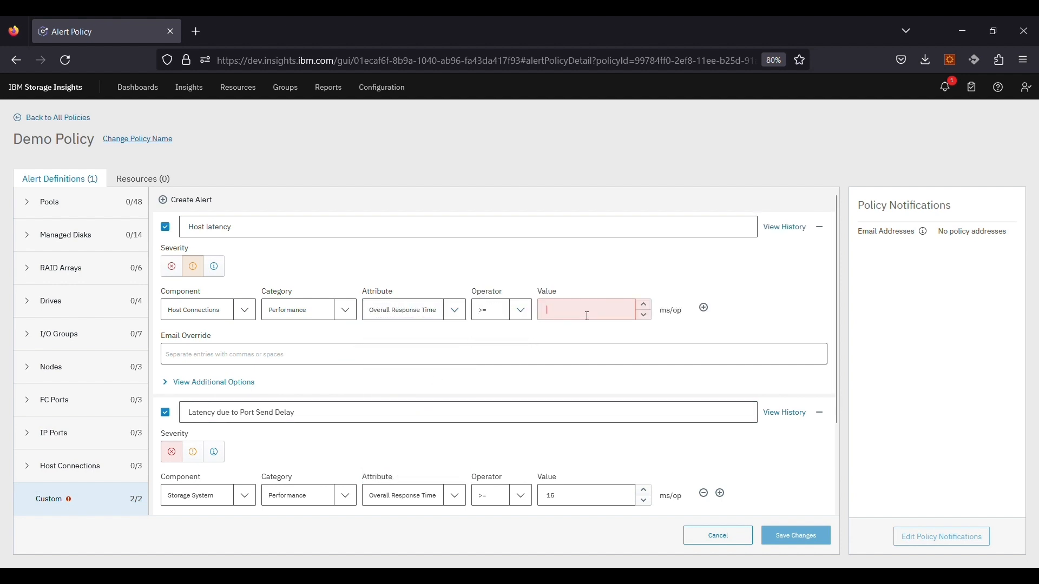
type("15")
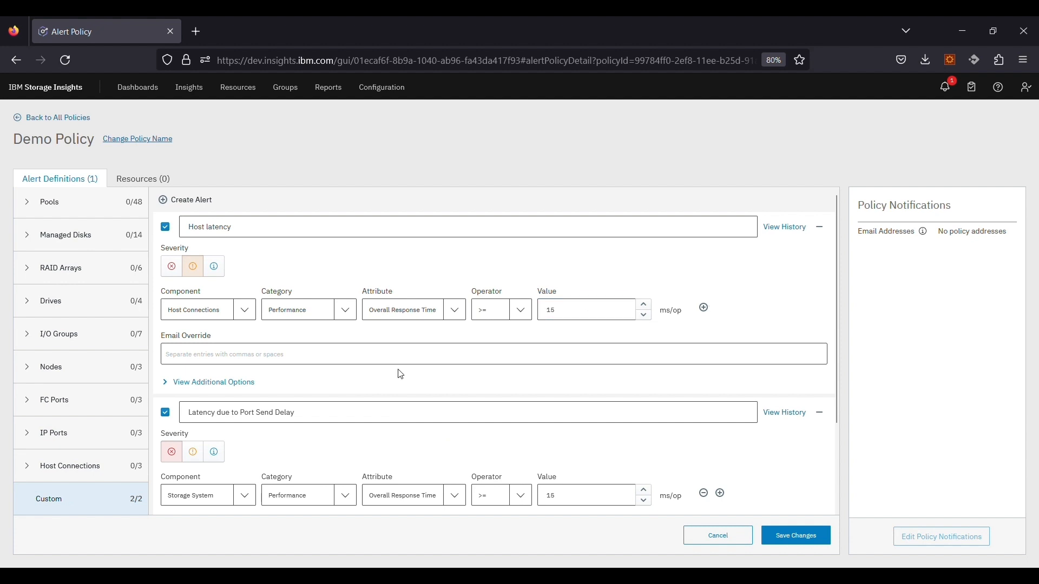
left_click(795, 535)
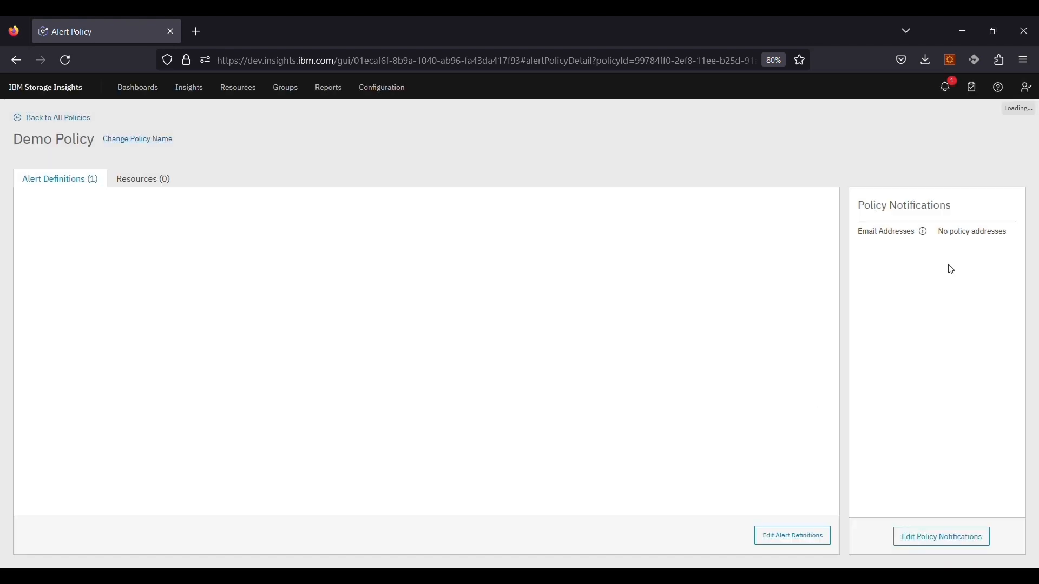
Step: Enter the notification e-mail address in the policy's Email Addresses field and save the changes
left_click(904, 534)
left_click(912, 314)
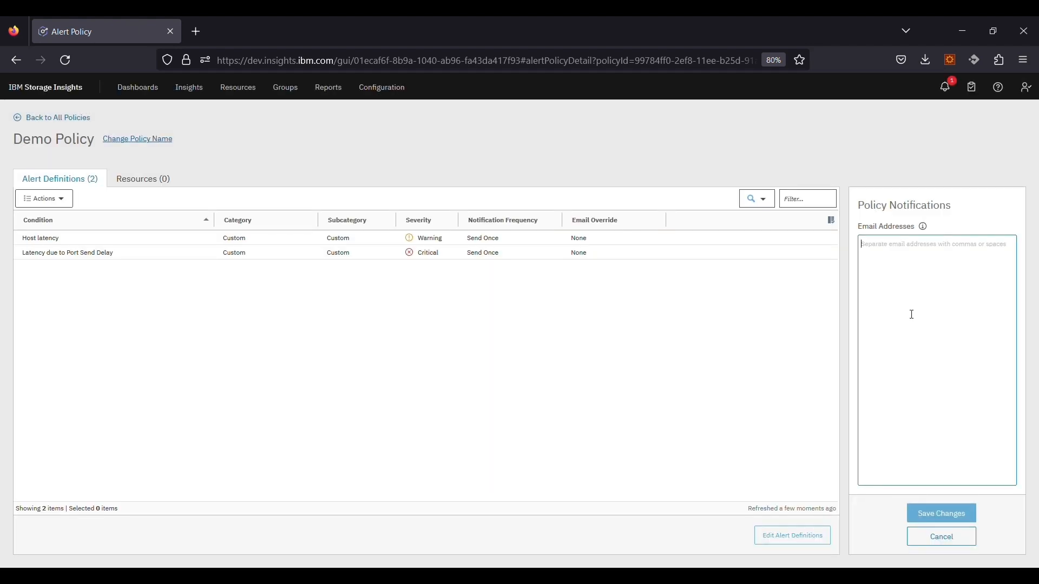
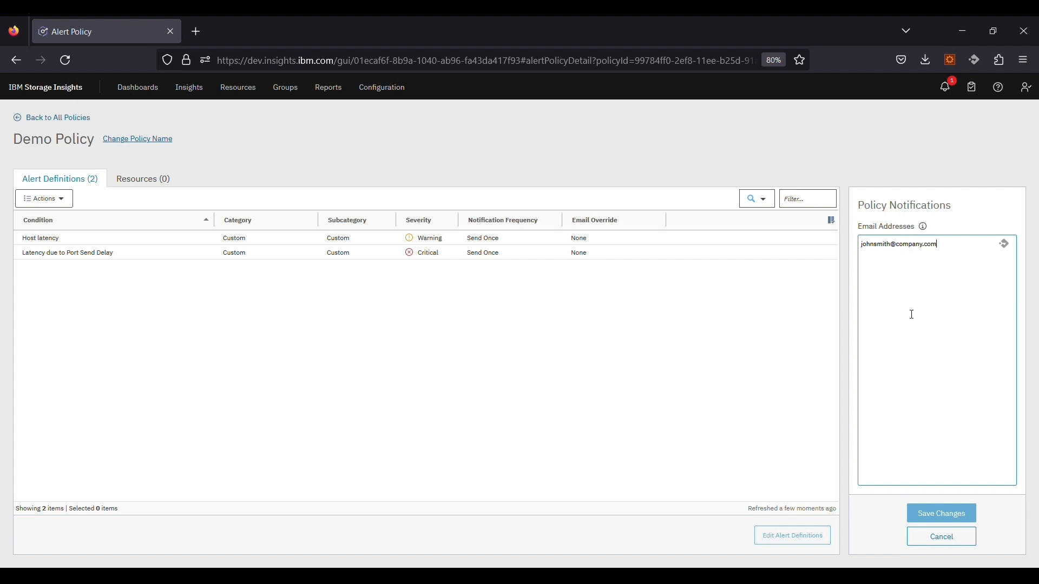
left_click(943, 512)
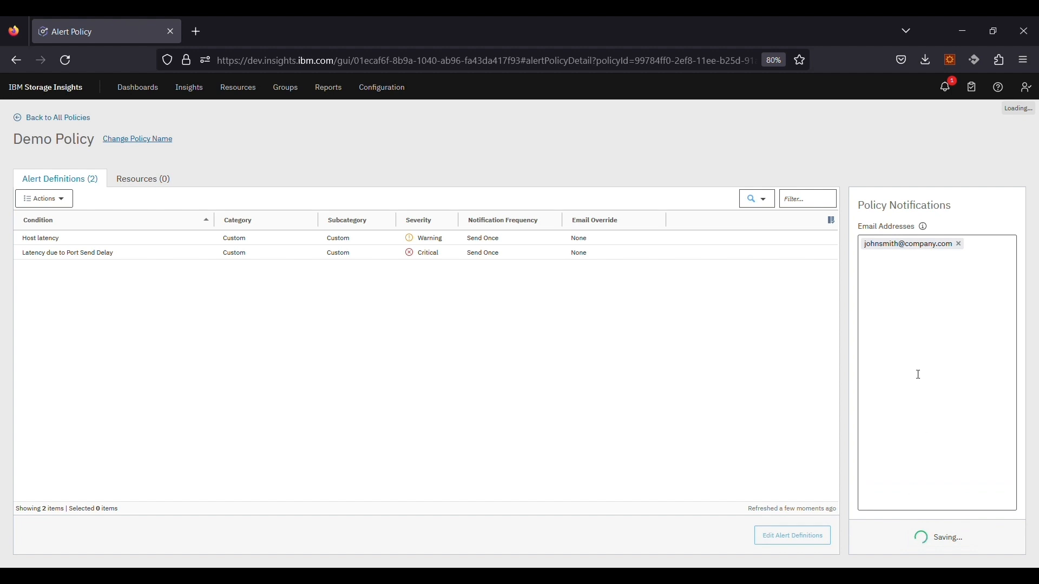
left_click(249, 98)
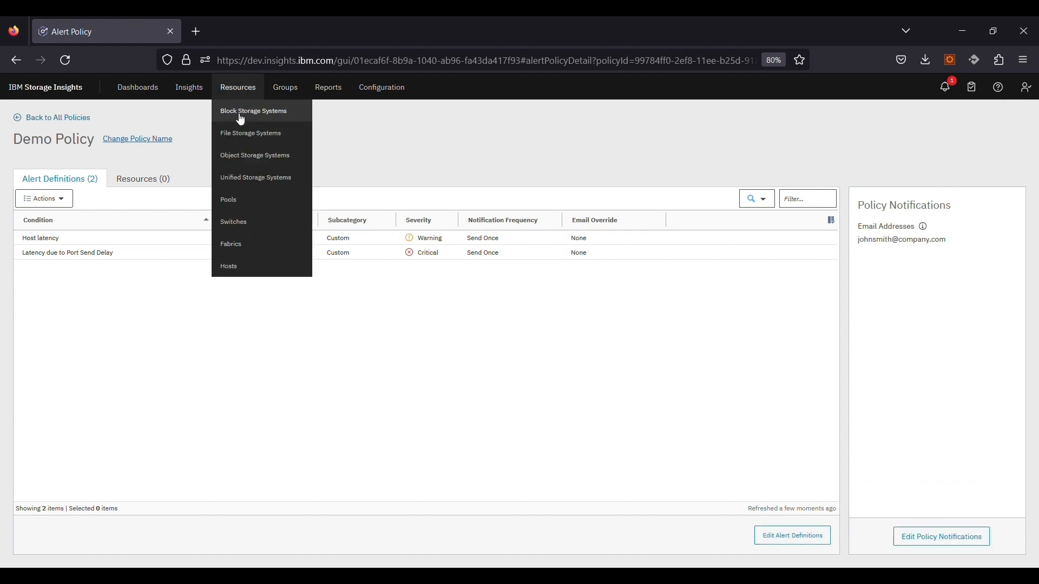
Step: Open tpcflash5200's details from Block Storage Systems and show its 10 alerts
left_click(241, 112)
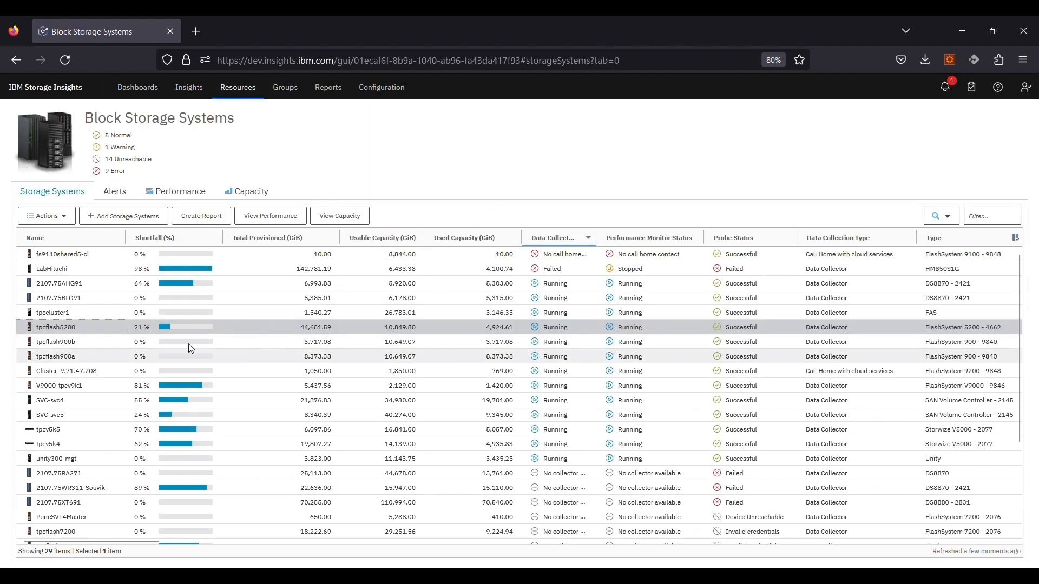
double_click(111, 327)
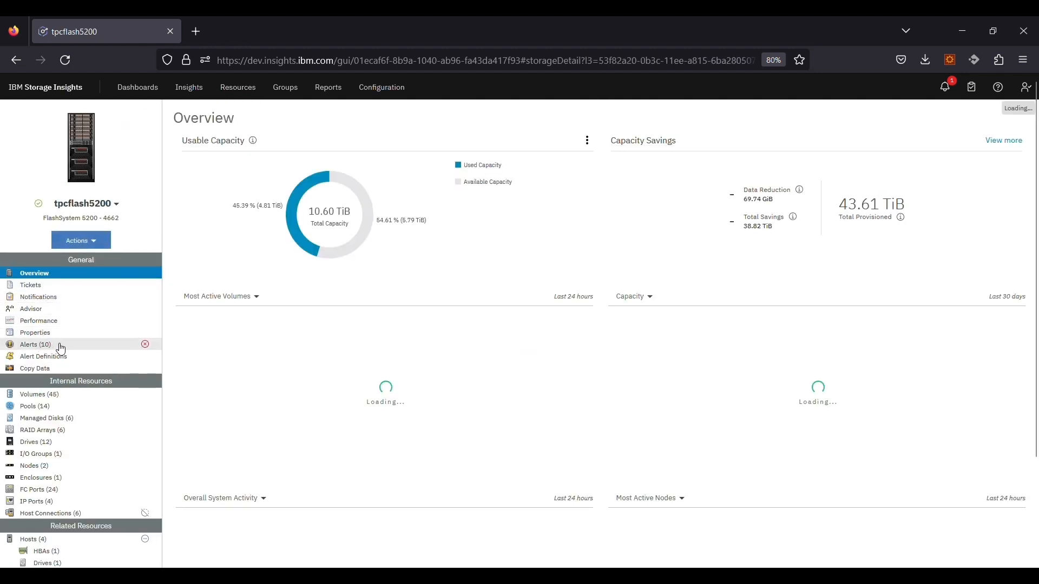
left_click(60, 347)
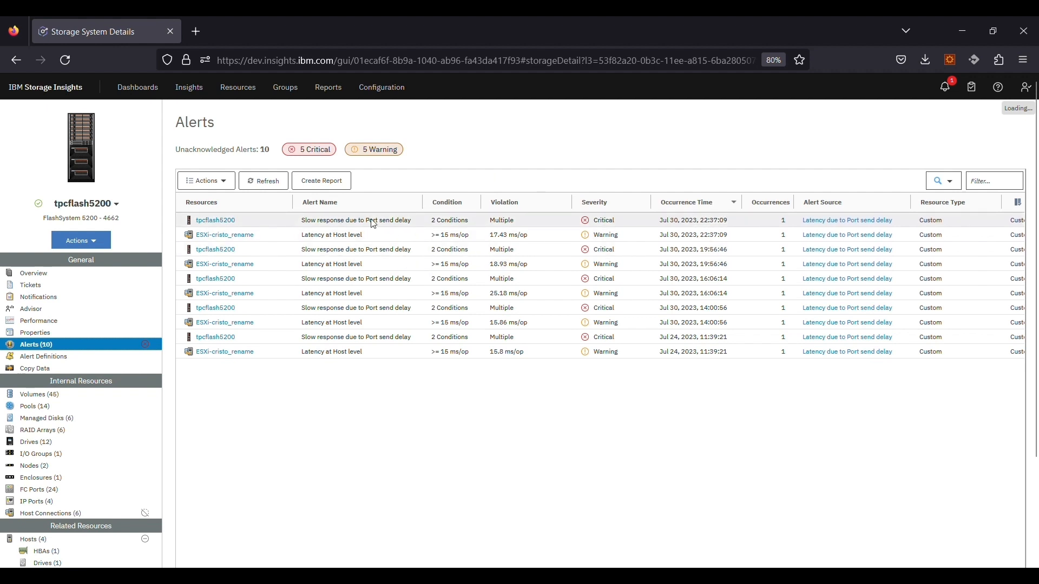
Step: Review the Port send delay alert's detail panel and charts
left_click(427, 222)
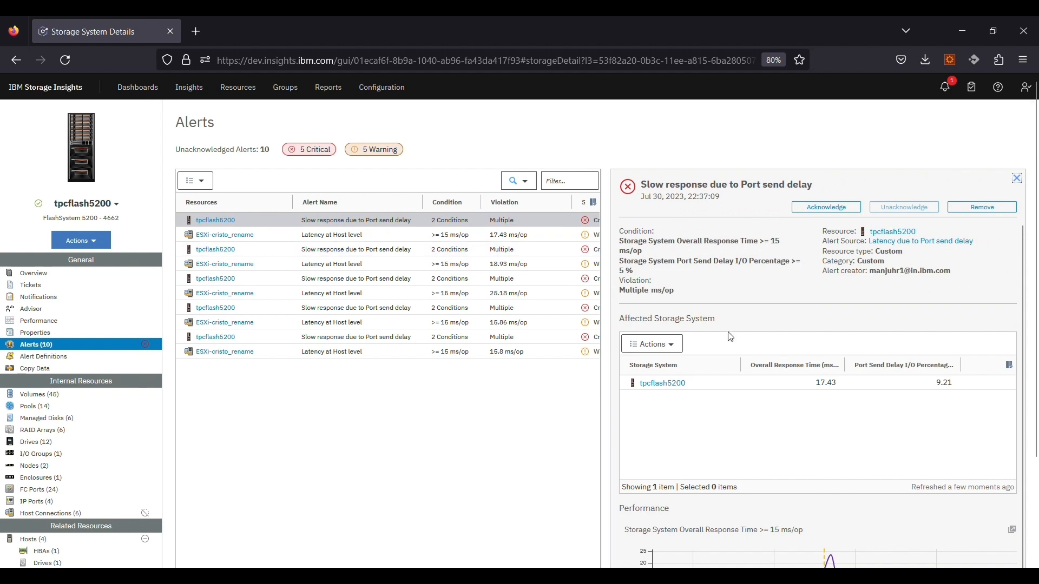
scroll(731, 337, "down", 5)
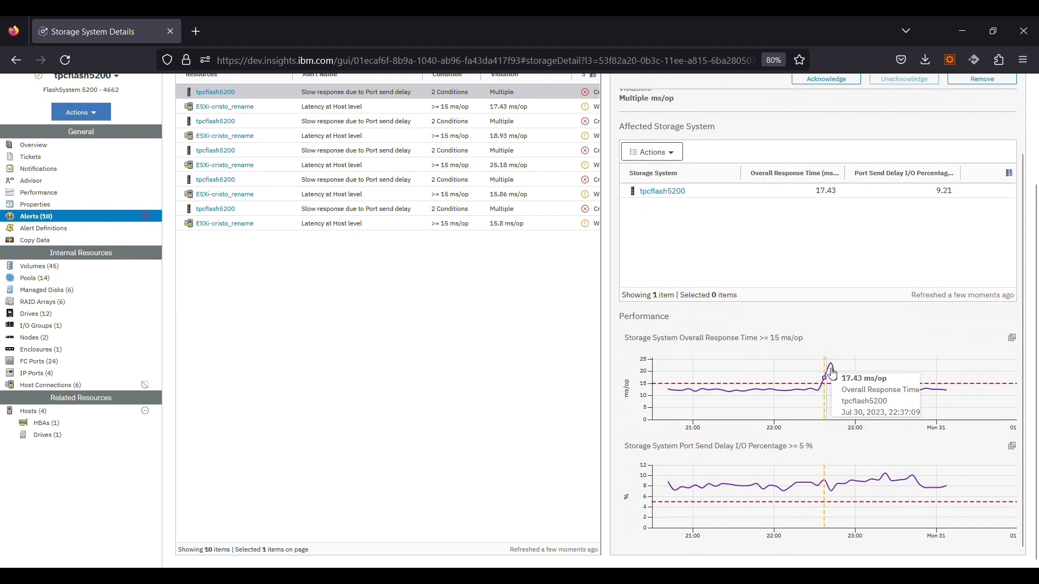
mouse_move(833, 371)
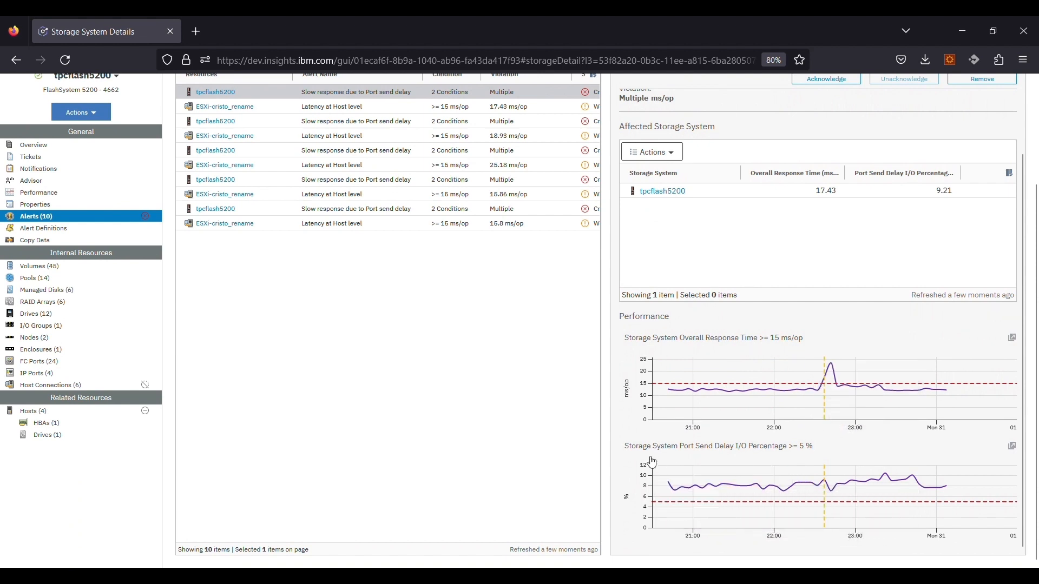
mouse_move(828, 487)
Step: Review the Latency at Host level alert's details, then go to Dashboards > Alerts
left_click(373, 112)
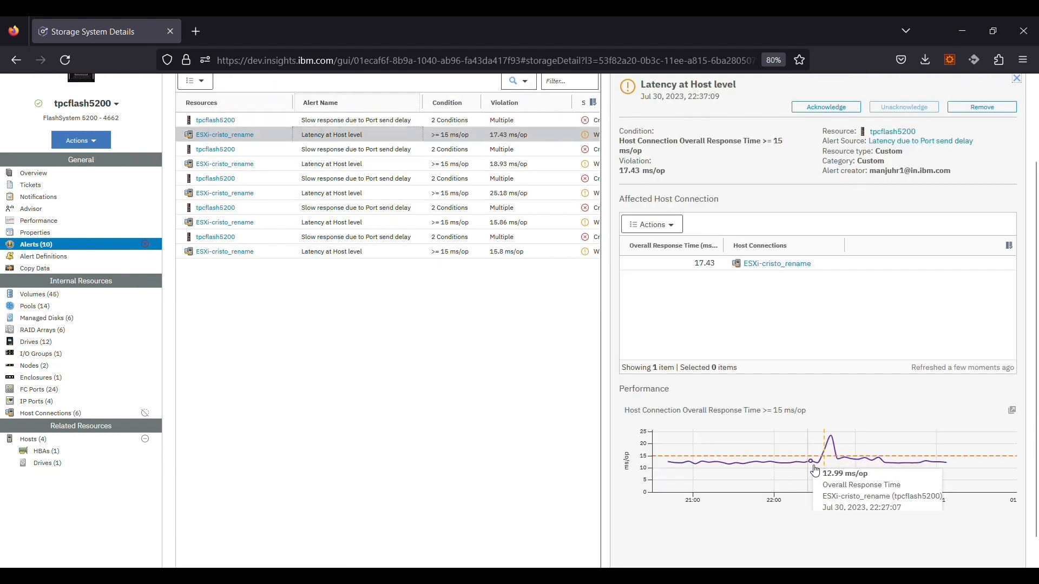
mouse_move(831, 457)
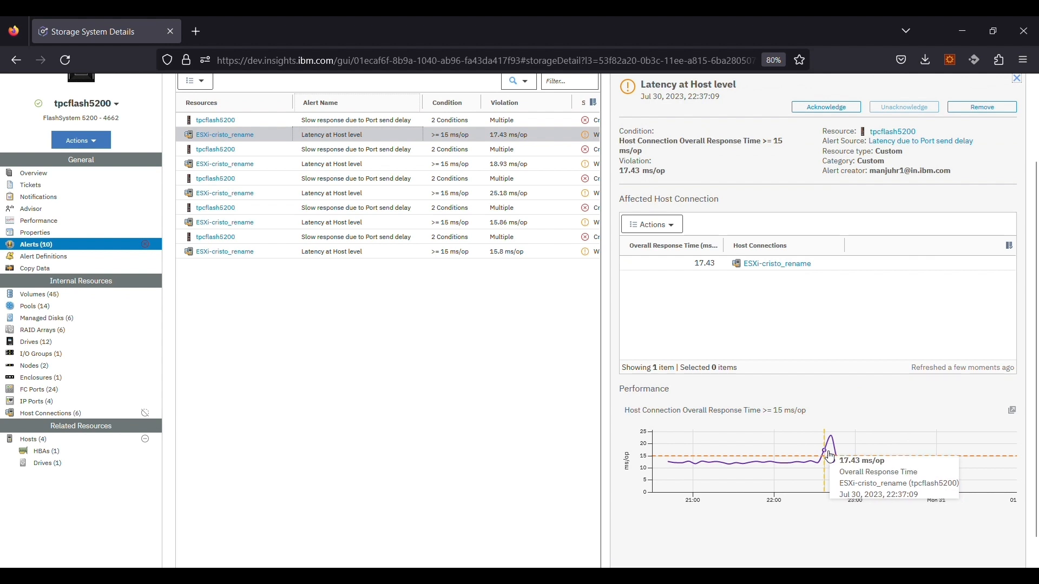
scroll(831, 458, "up", 3)
left_click(138, 88)
left_click(132, 175)
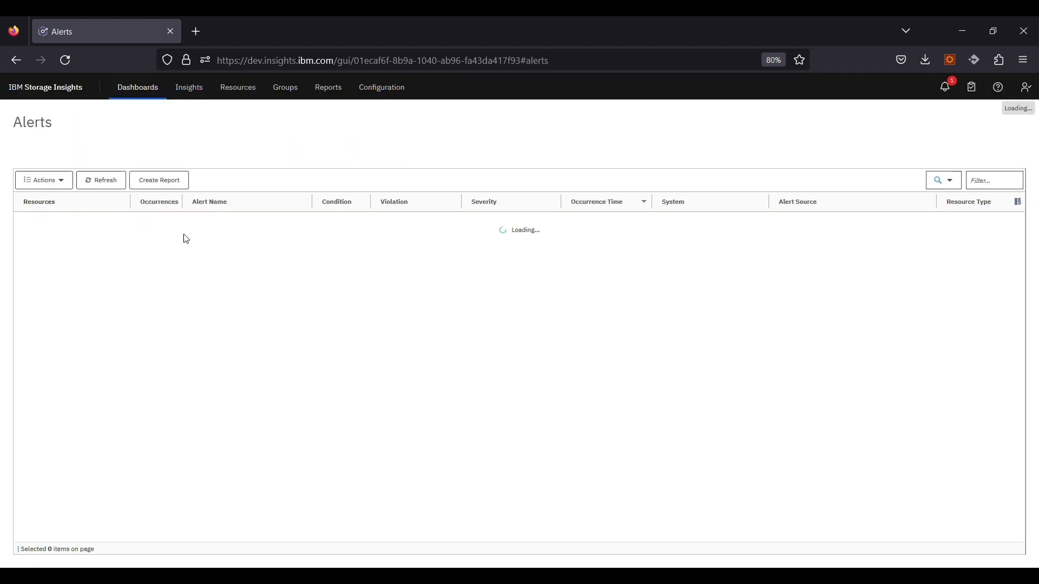
Step: Select the first seven tpcflash5200 alerts and open the Port send delay alert's details
left_click(153, 222)
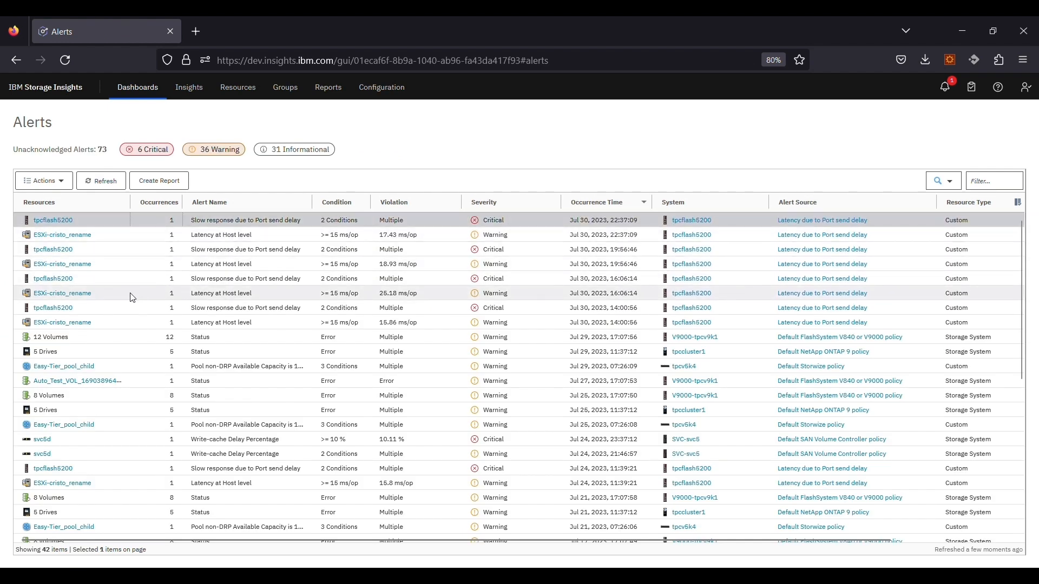
left_click(130, 307, "shift")
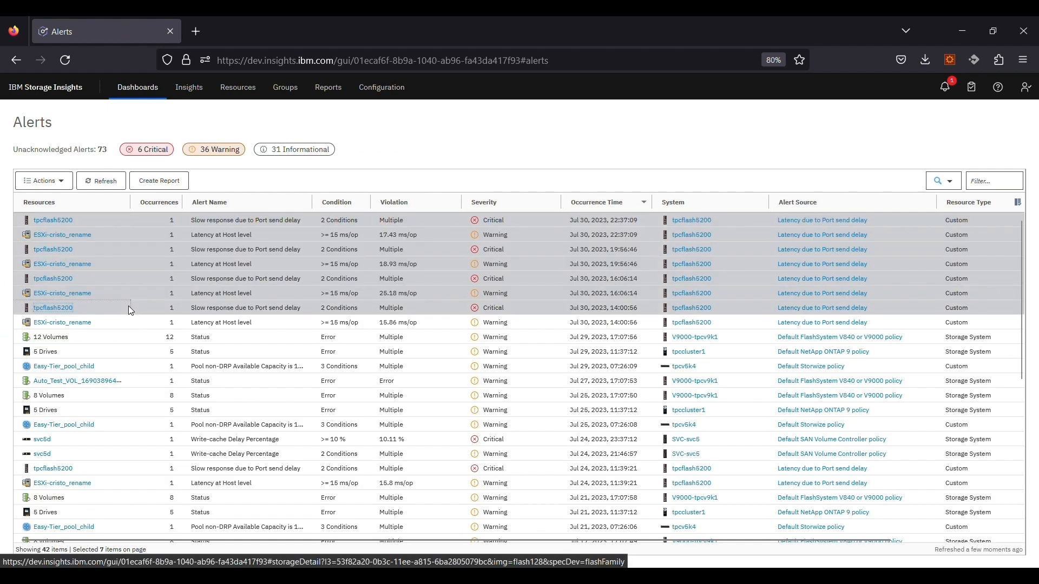
left_click(149, 222)
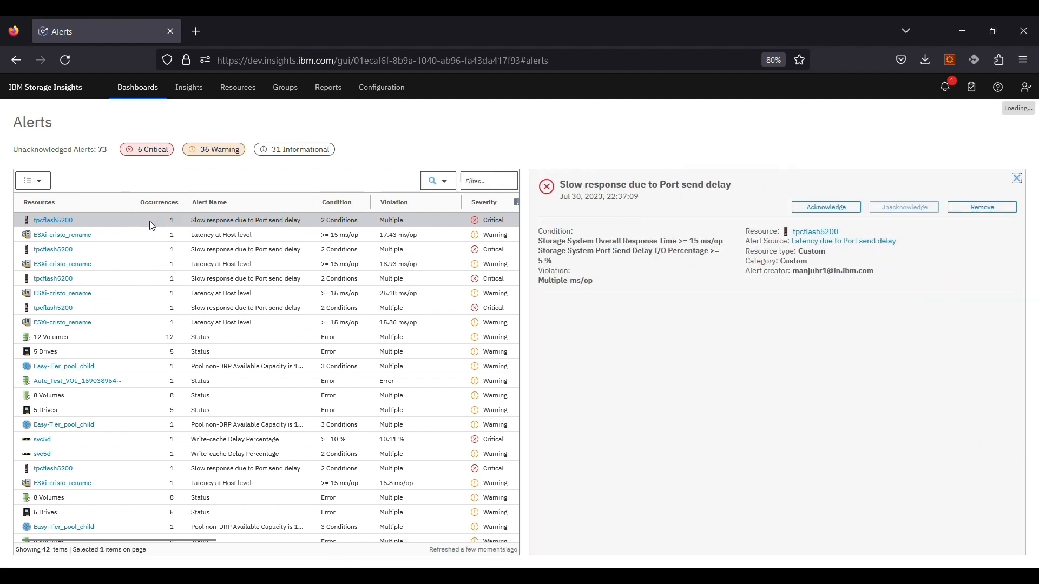
scroll(676, 328, "down", 4)
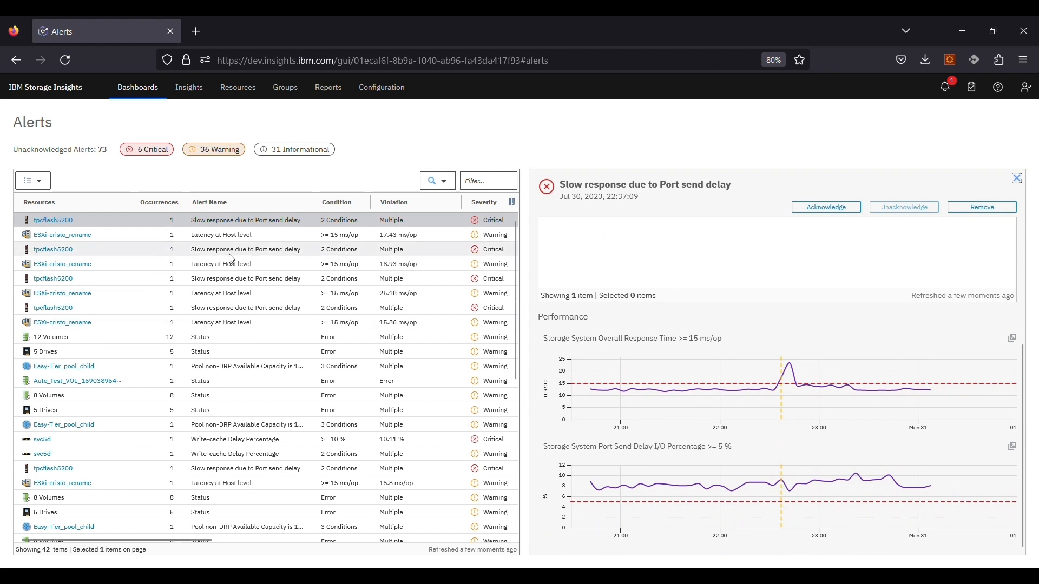
Step: View the Latency at Host level alert details, then return to the Port send delay alert
left_click(192, 236)
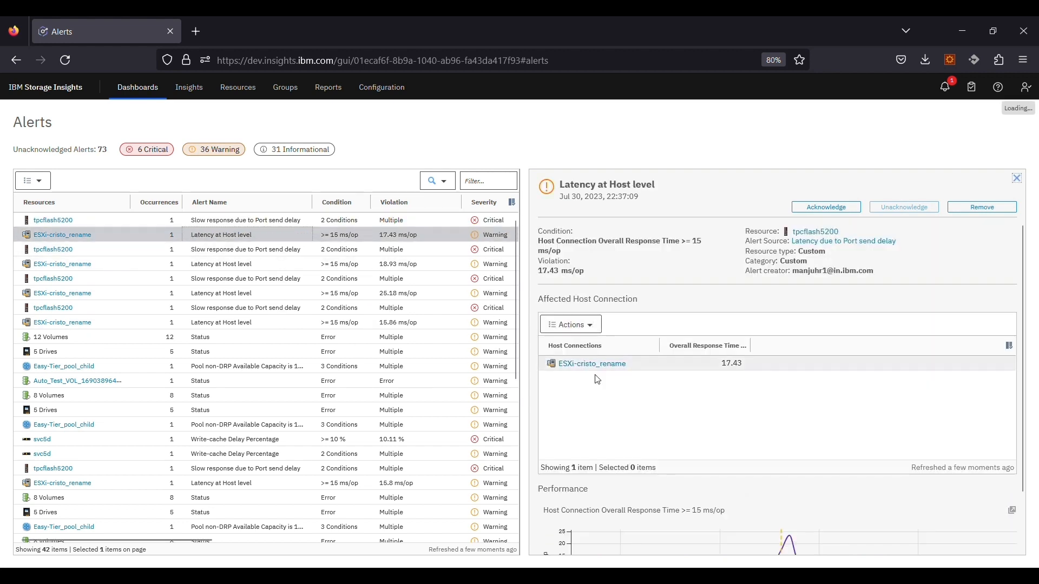
scroll(708, 377, "down", 2)
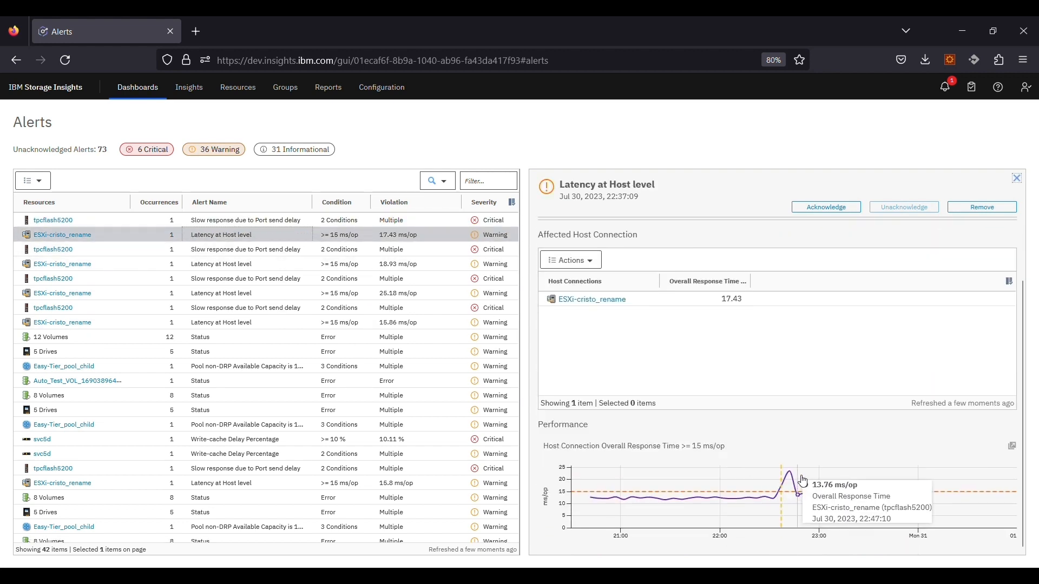
left_click(287, 220)
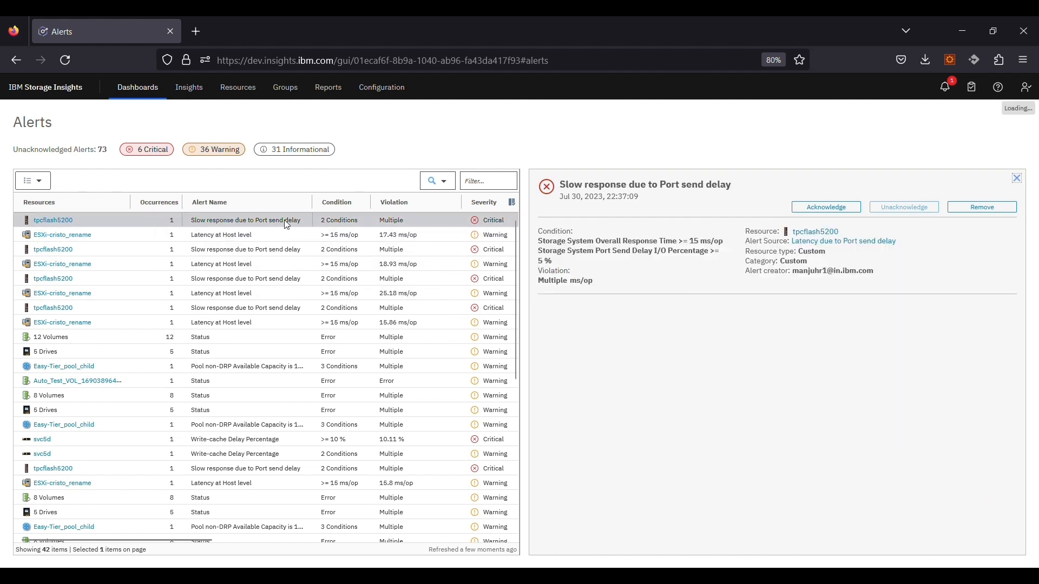